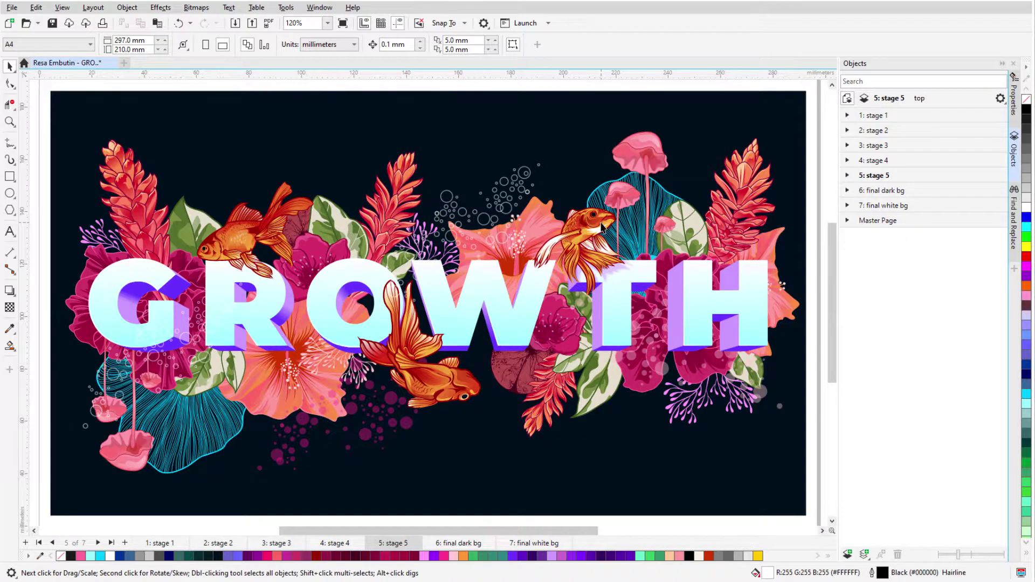
# - Scroll-zoom on the artwork, then use the Pan tool to move from the GRO letters to ROW
pyautogui.scroll(4, 602, 226)
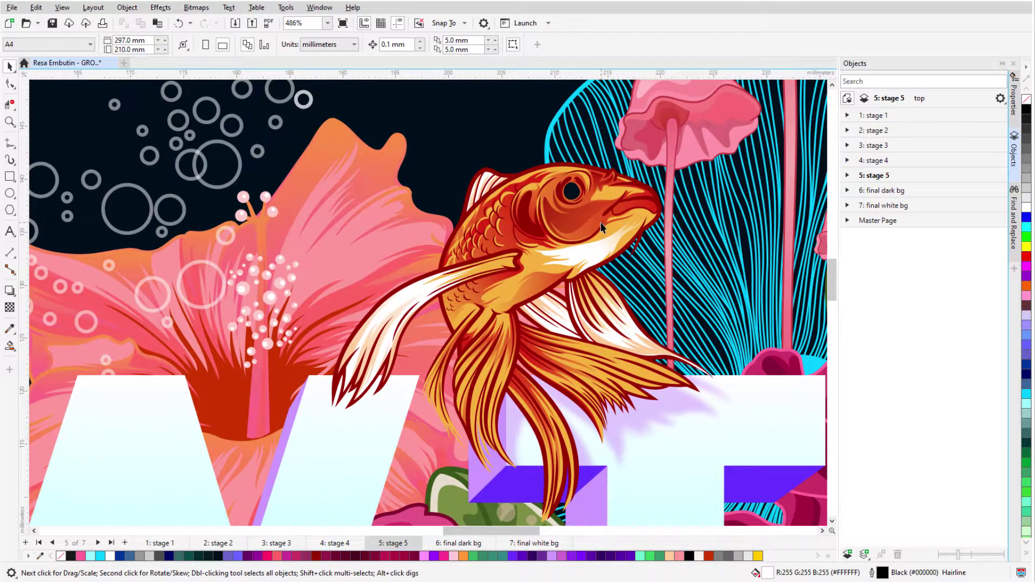
pyautogui.scroll(-5, 601, 227)
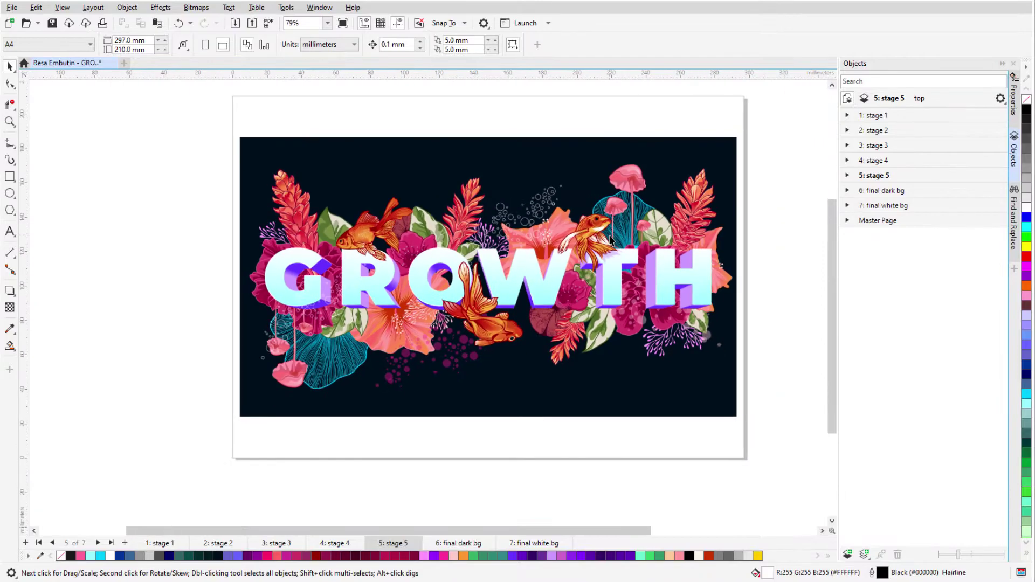
pyautogui.scroll(4, 355, 260)
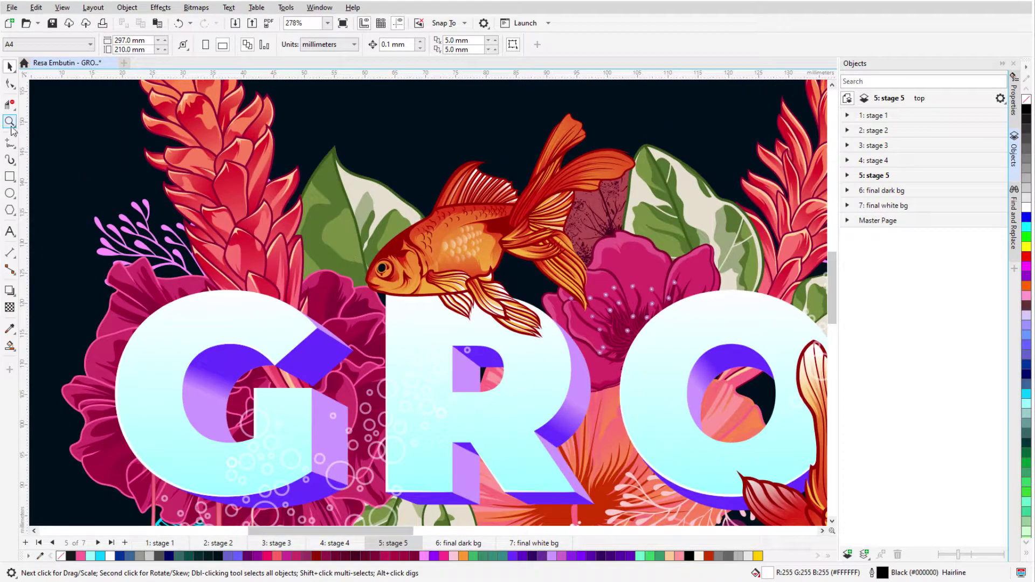
pyautogui.click(13, 125)
pyautogui.click(48, 137)
pyautogui.moveTo(544, 394); pyautogui.dragTo(94, 162)
pyautogui.moveTo(539, 420); pyautogui.dragTo(528, 329)
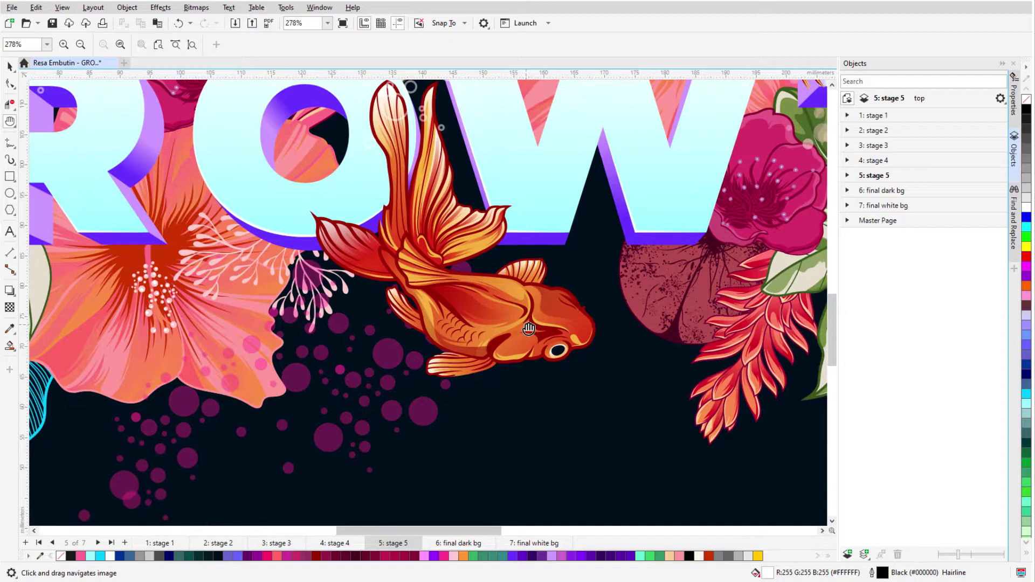
# - Jump to the WTH letters and flowers via the Navigator, then pan back to ROW and the goldfish
pyautogui.click(832, 531)
pyautogui.moveTo(832, 532); pyautogui.dragTo(869, 506)
pyautogui.moveTo(520, 474); pyautogui.dragTo(512, 313)
pyautogui.moveTo(544, 372); pyautogui.dragTo(541, 302)
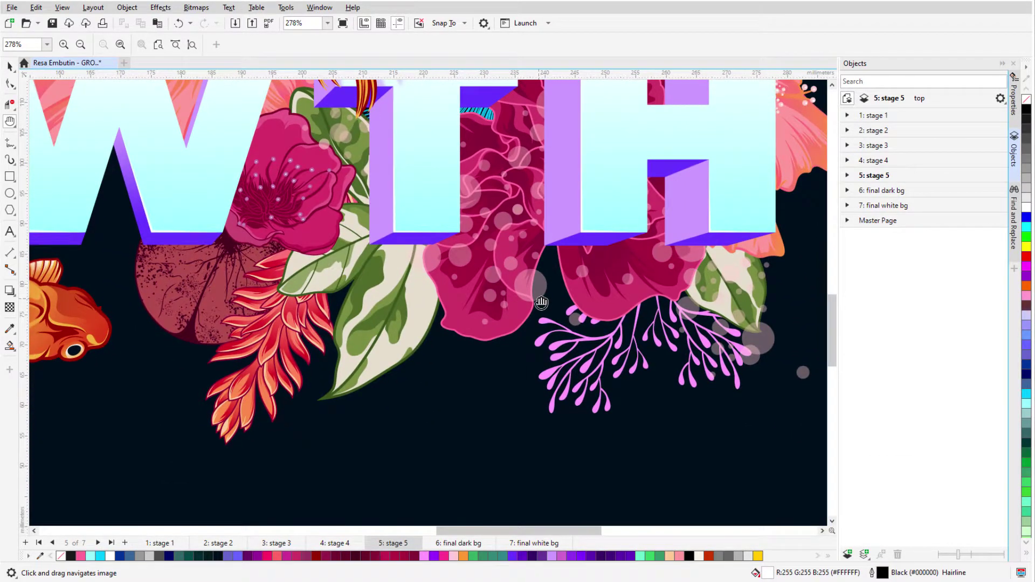
pyautogui.moveTo(184, 306); pyautogui.dragTo(647, 309)
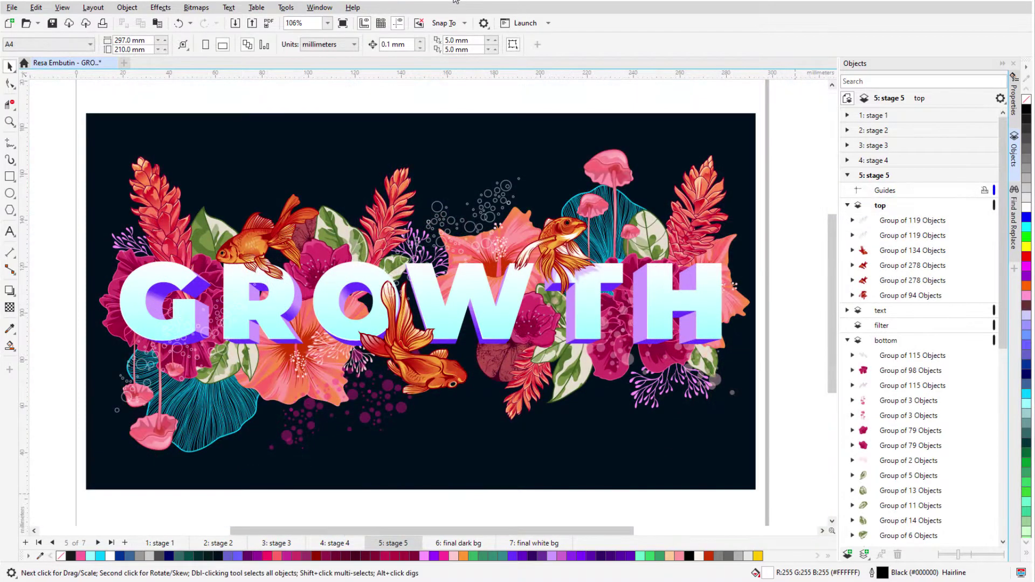
# - Zoom to all objects with F4 and delete the stray goldfish lying off the page
pyautogui.scroll(1, 251, 256)
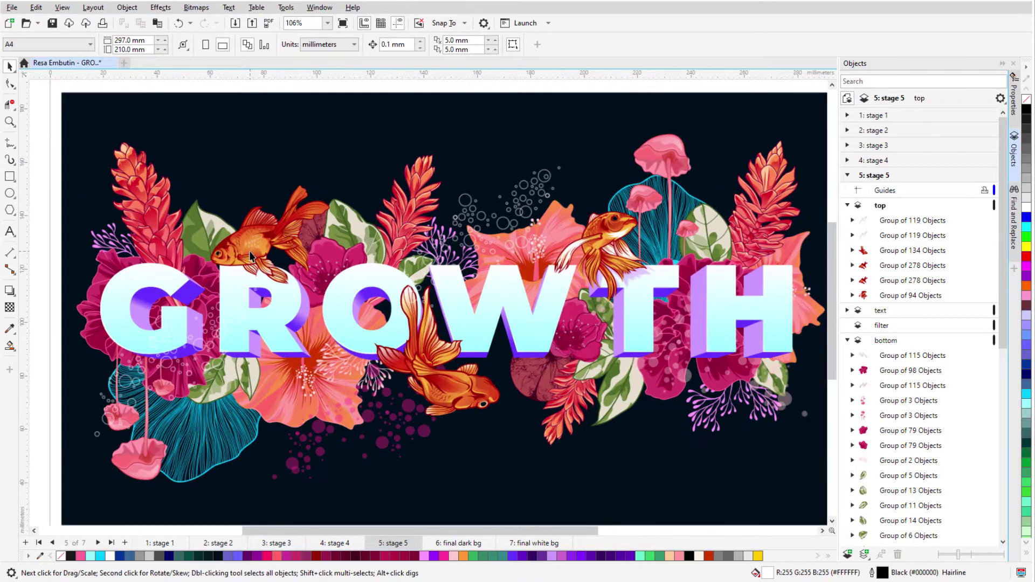
pyautogui.scroll(3, 250, 256)
pyautogui.scroll(-4, 249, 251)
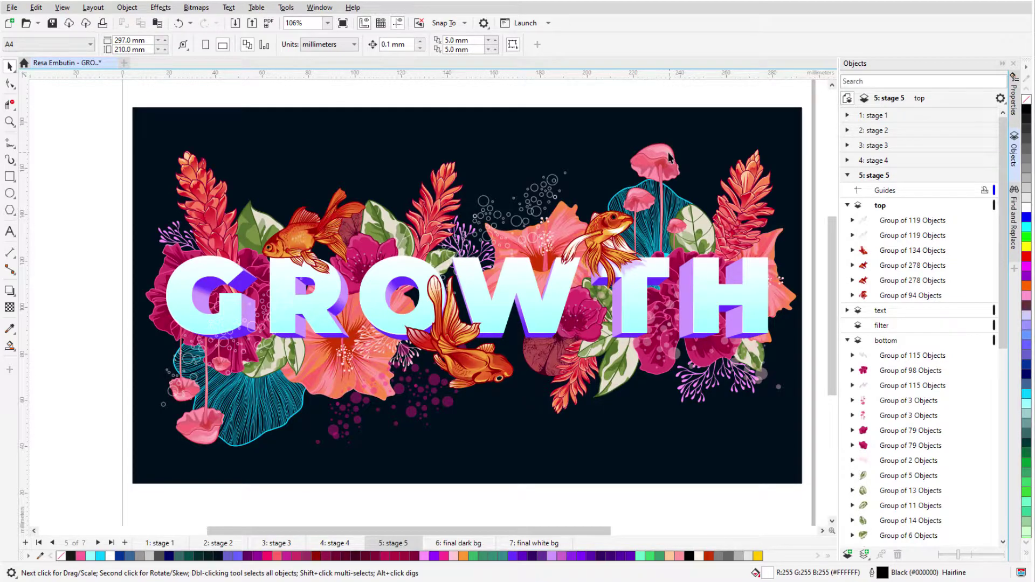
pyautogui.scroll(-1, 670, 157)
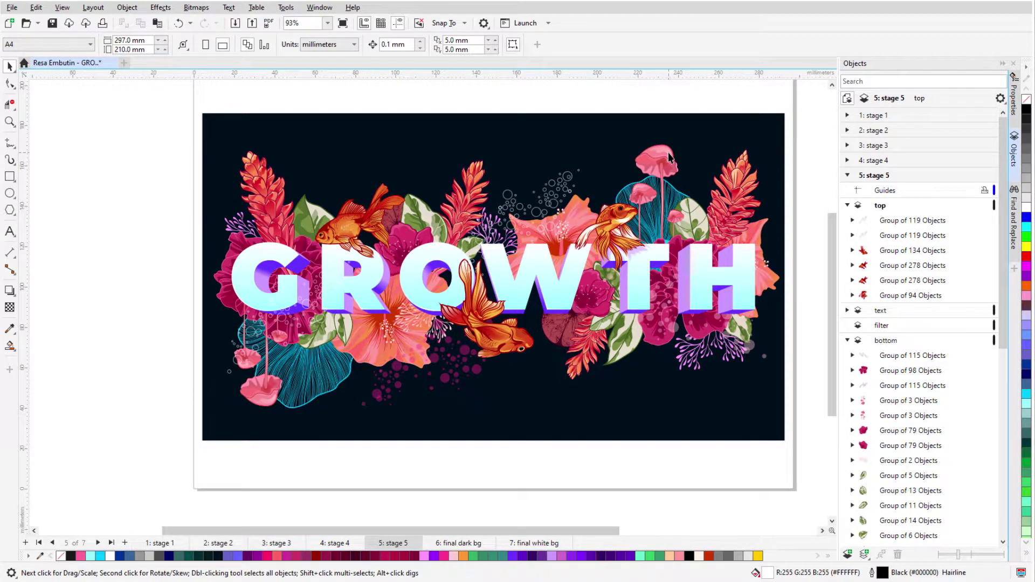
pyautogui.press('F4')
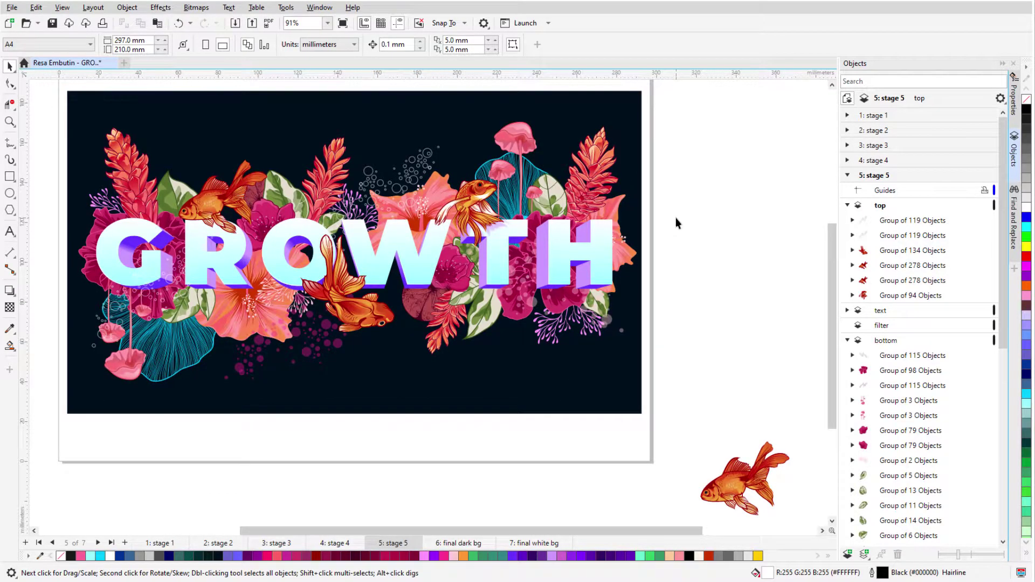
pyautogui.click(760, 482)
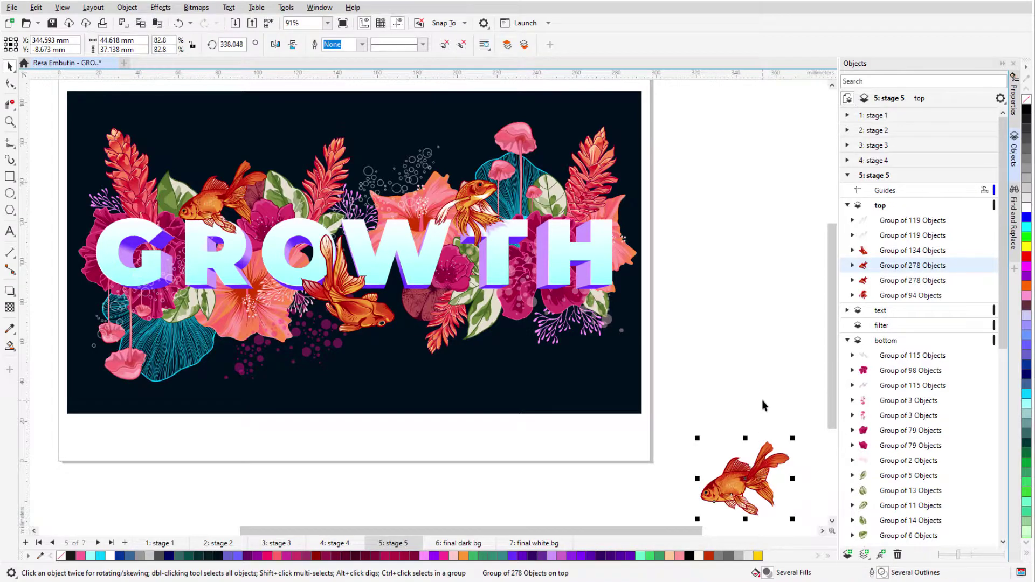
pyautogui.press('Delete')
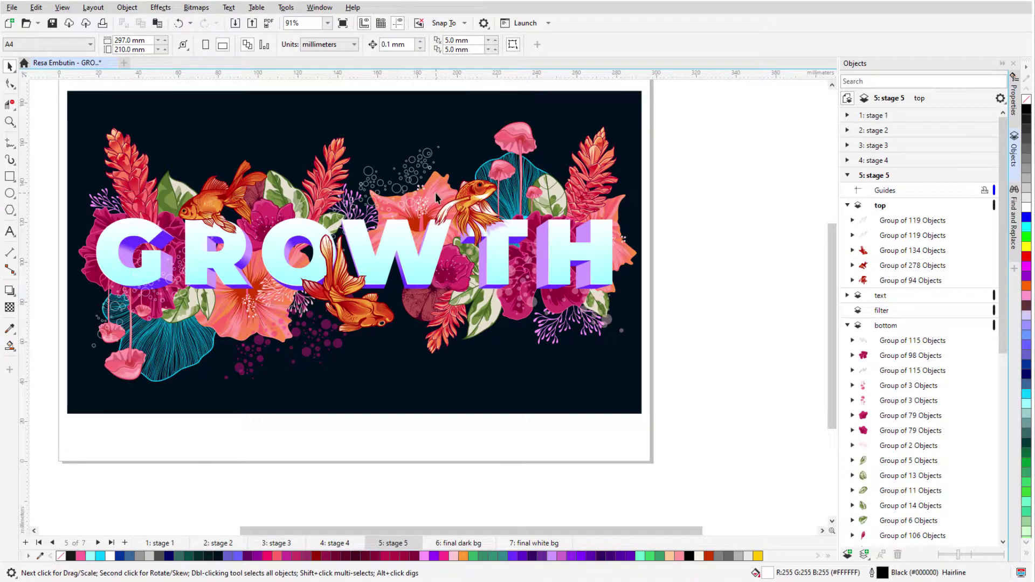
pyautogui.scroll(3, 435, 192)
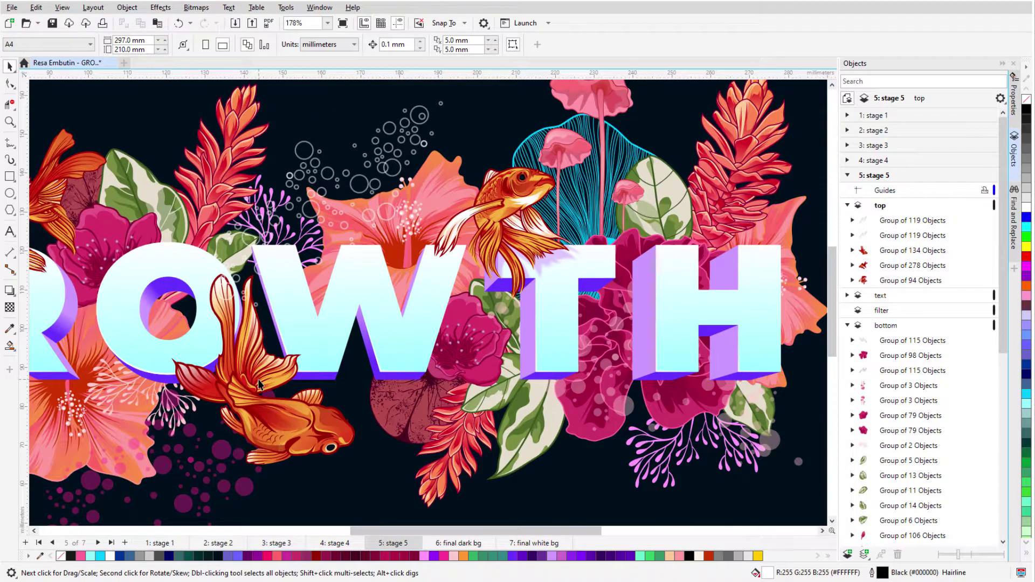
pyautogui.scroll(-3, 259, 384)
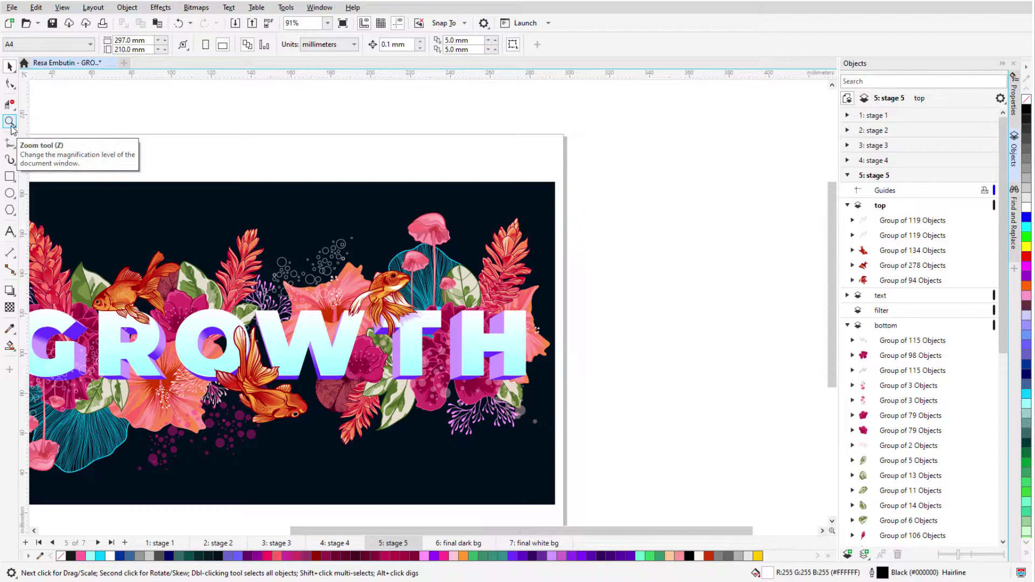
# - With the Zoom tool, zoom in, zoom back out, then marquee-zoom onto the upper-right goldfish
pyautogui.click(10, 122)
pyautogui.click(305, 291)
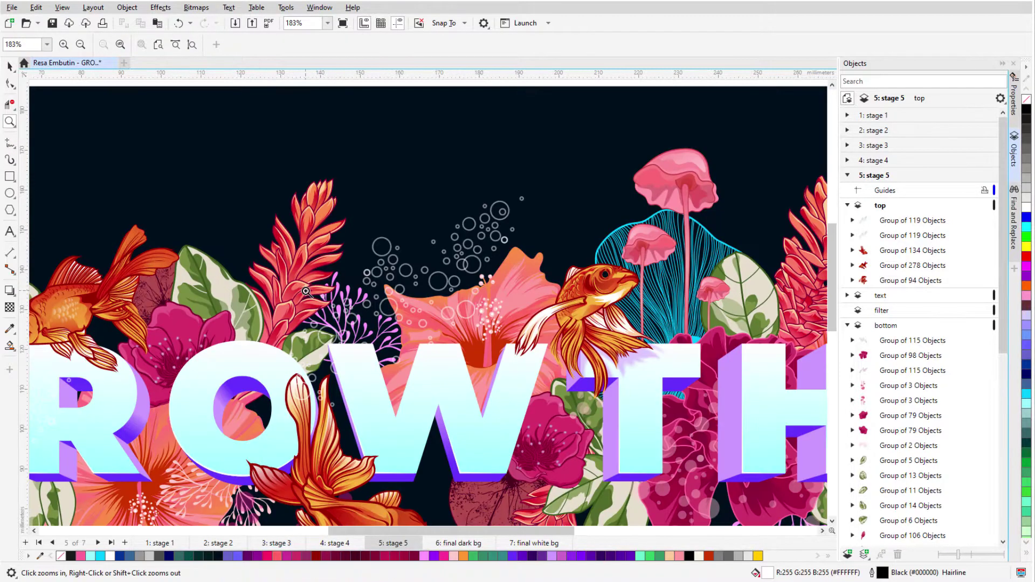
pyautogui.rightClick(493, 248)
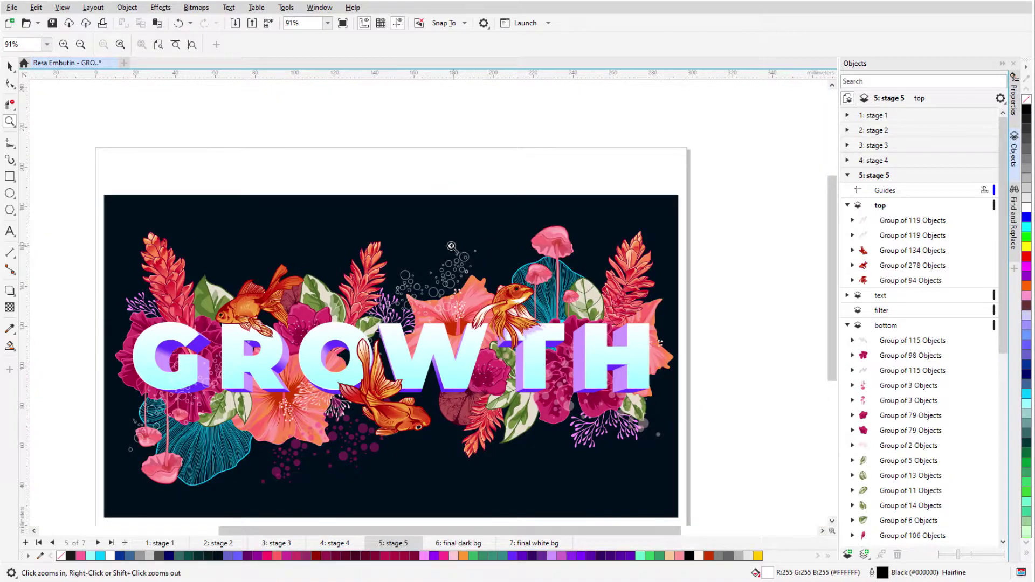
pyautogui.moveTo(433, 240); pyautogui.dragTo(576, 370)
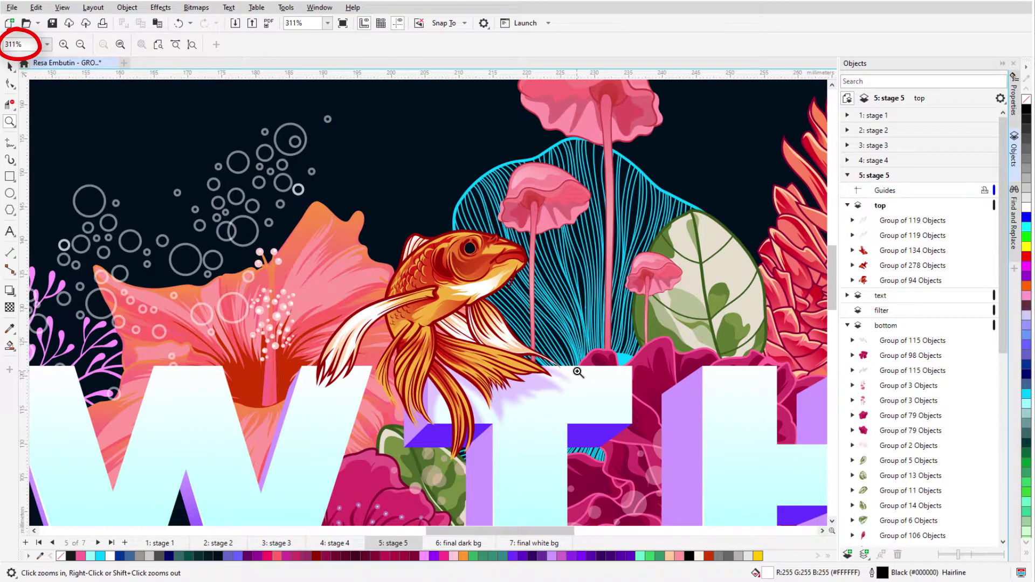
# - Set the zoom level to 250%, then zoom to all objects
pyautogui.click(31, 46)
pyautogui.write('250')
pyautogui.press('Return')
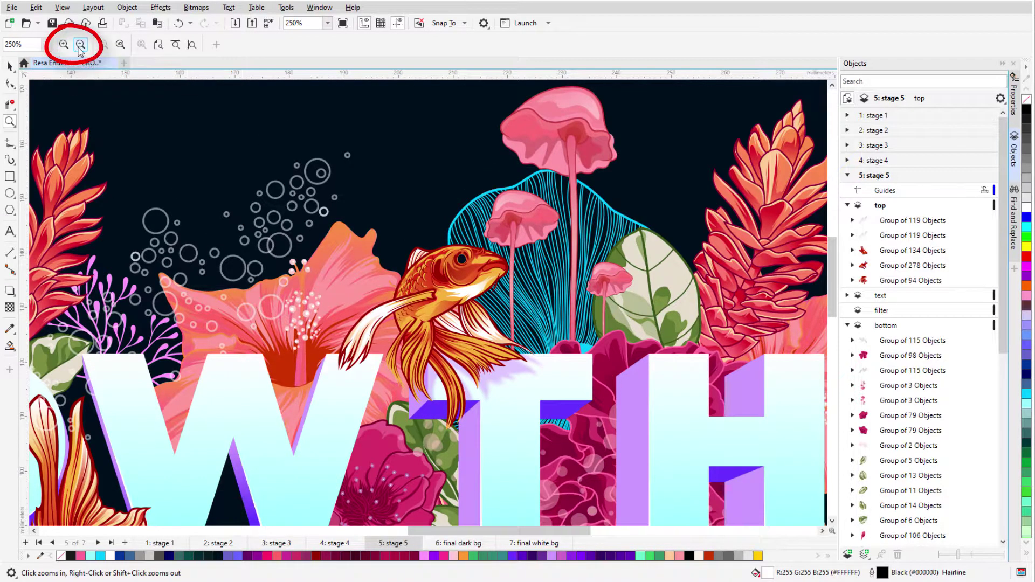
pyautogui.click(121, 47)
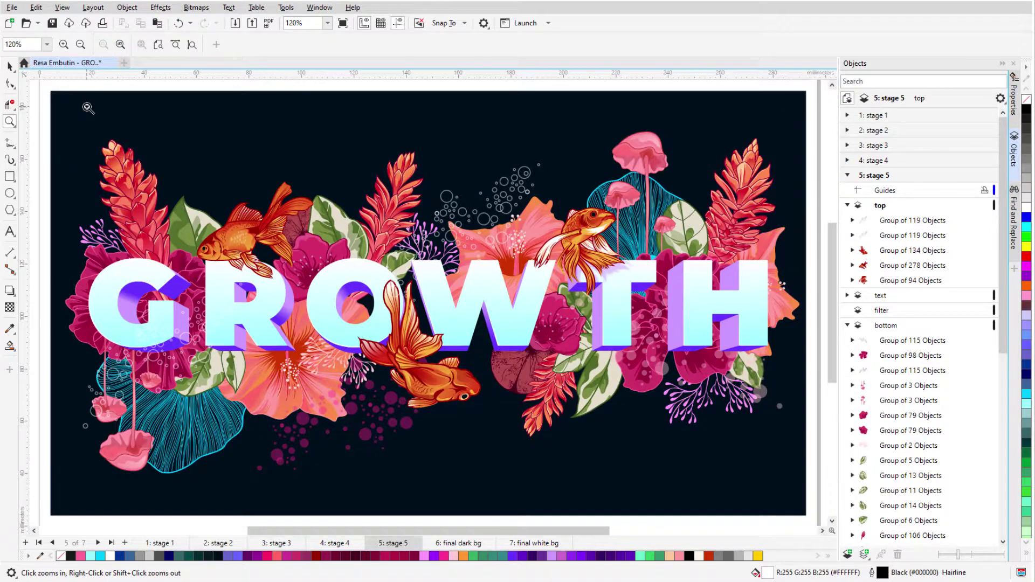
# - Select the upper-left and lower goldfish and zoom to fit just that selection
pyautogui.press('space')
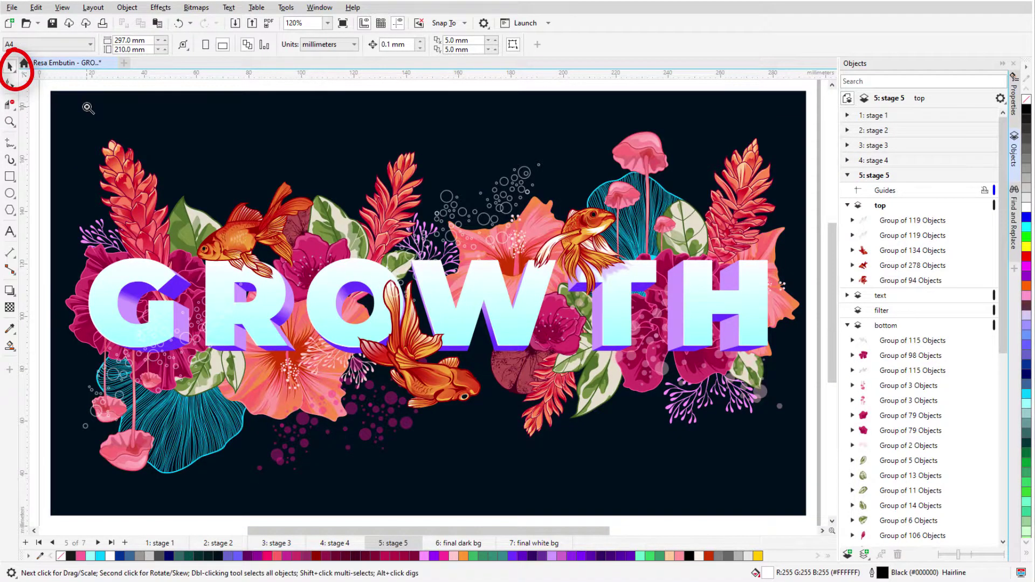
pyautogui.click(241, 251)
pyautogui.keyDown('shift'); pyautogui.click(440, 387); pyautogui.keyUp('shift')
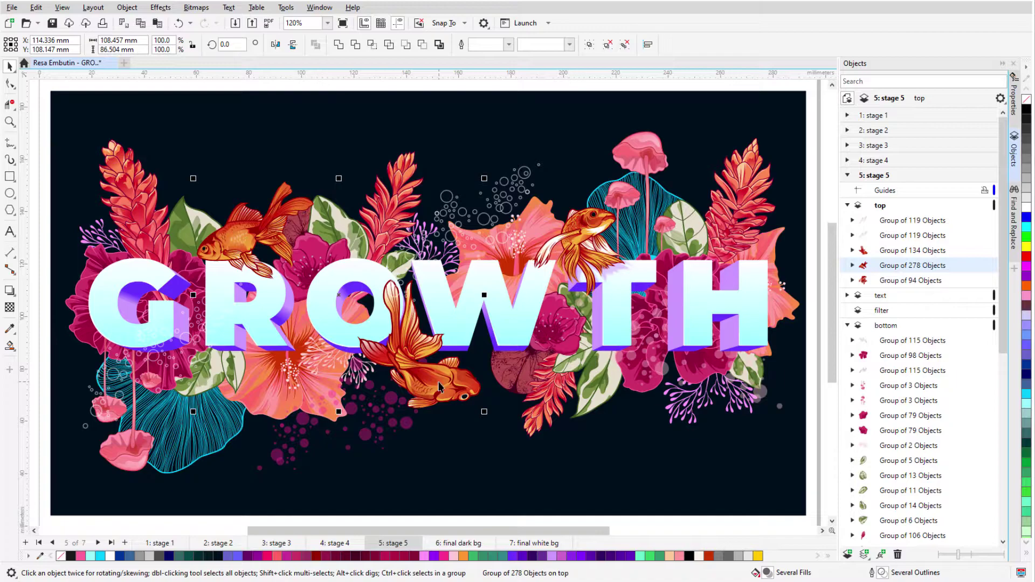
pyautogui.press('z')
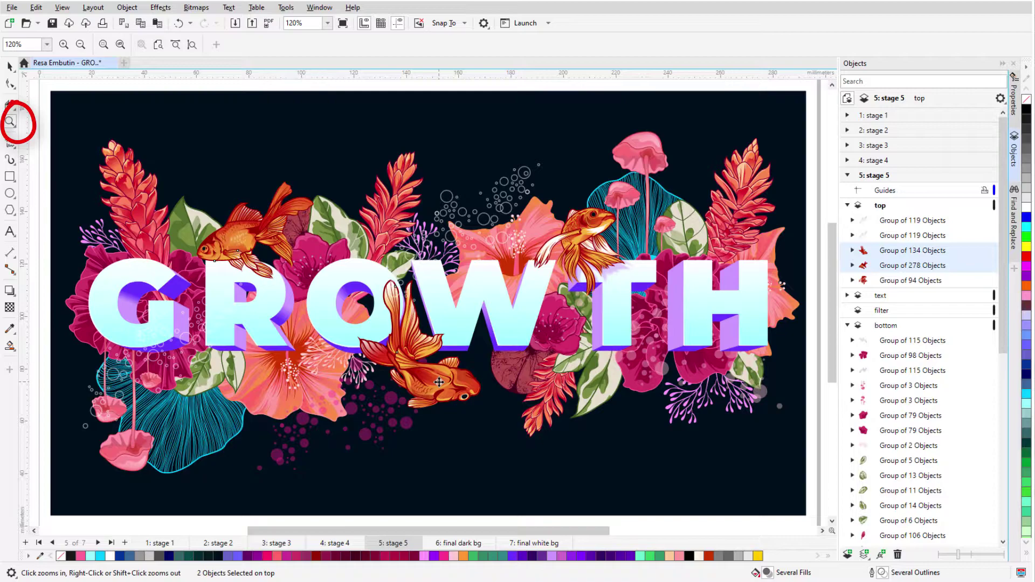
pyautogui.click(106, 48)
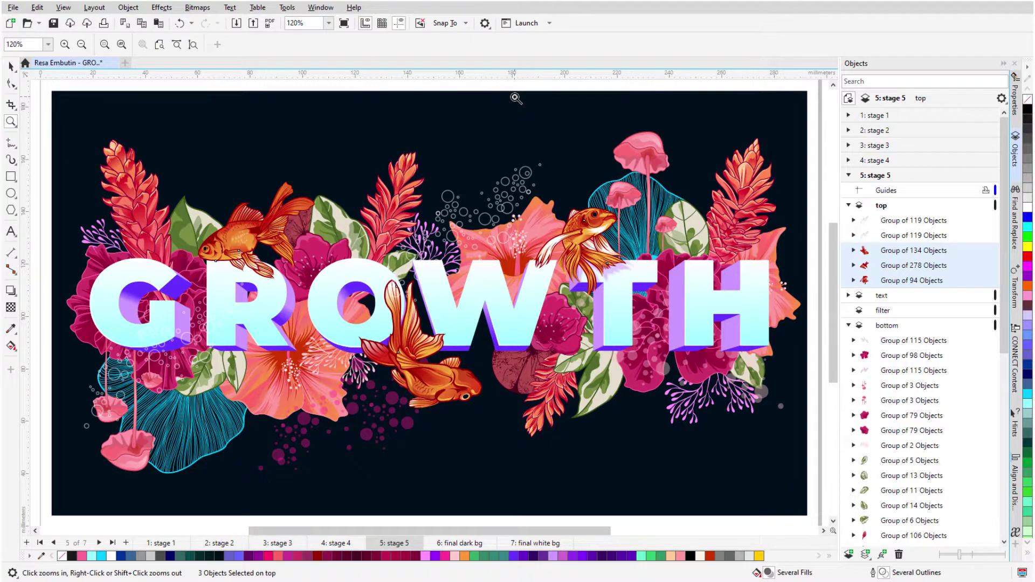
# - Show the Pages docker from Window > Dockers
pyautogui.click(321, 7)
pyautogui.moveTo(390, 160)
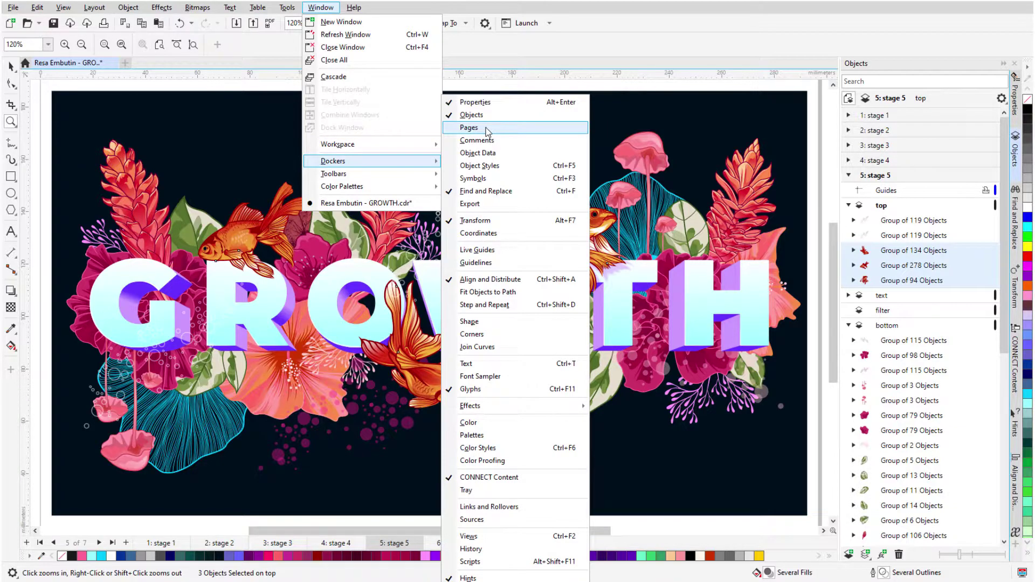
pyautogui.click(485, 132)
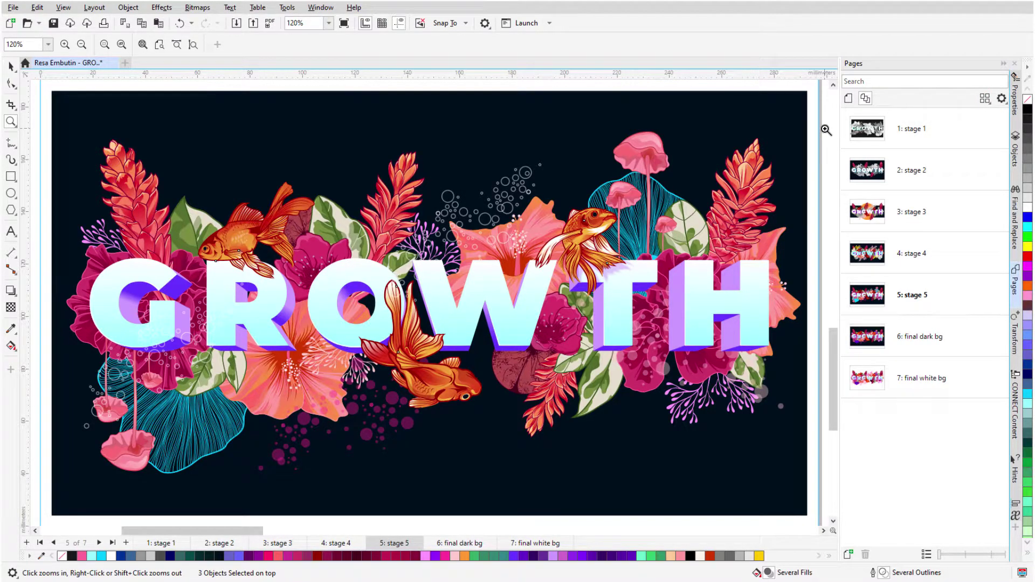
# - Try Zoom to All Pages, Zoom to Page, Width and Height, then turn off multipage view
pyautogui.click(144, 46)
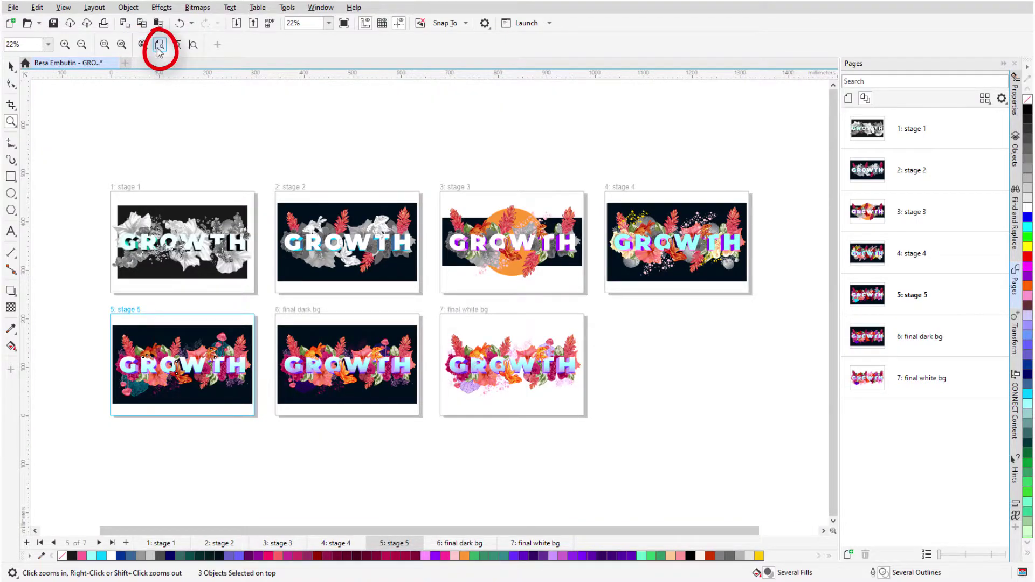
pyautogui.click(159, 50)
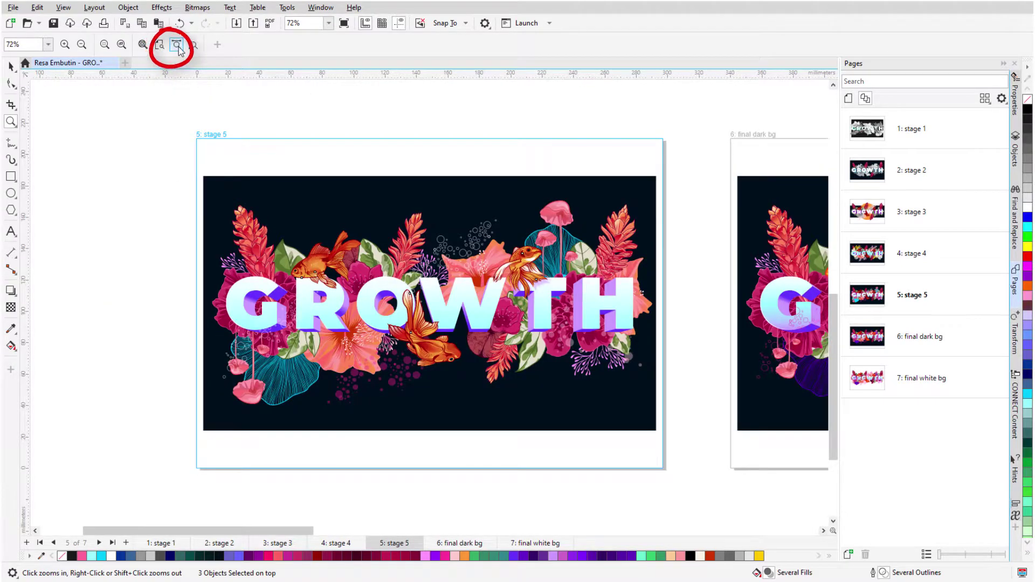
pyautogui.click(179, 47)
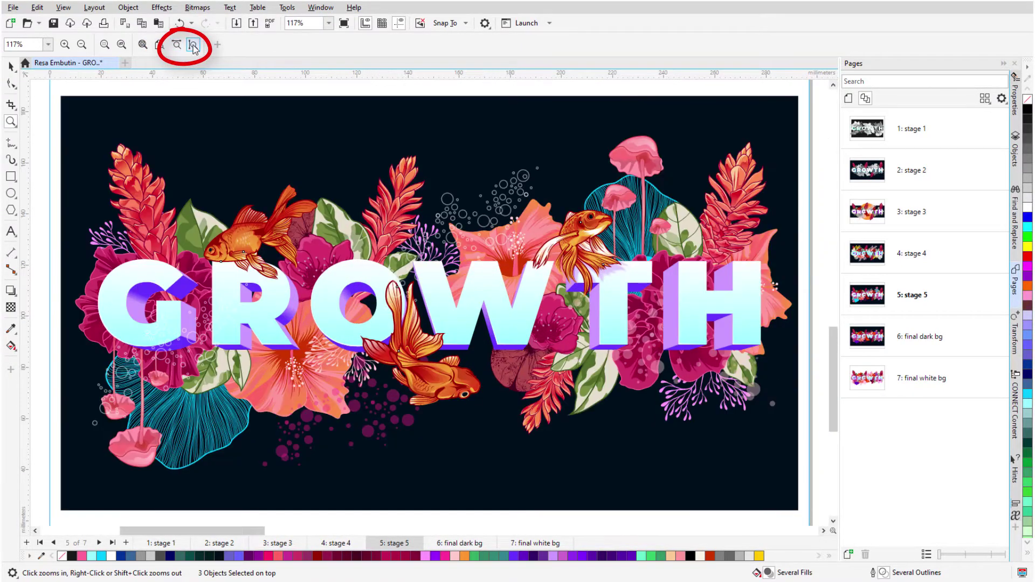
pyautogui.click(193, 45)
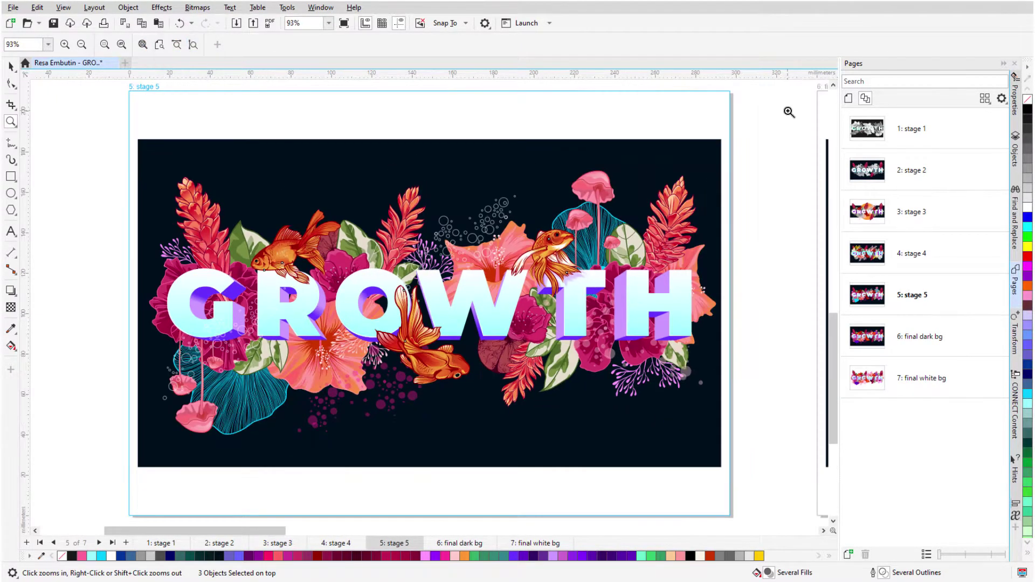
pyautogui.click(849, 100)
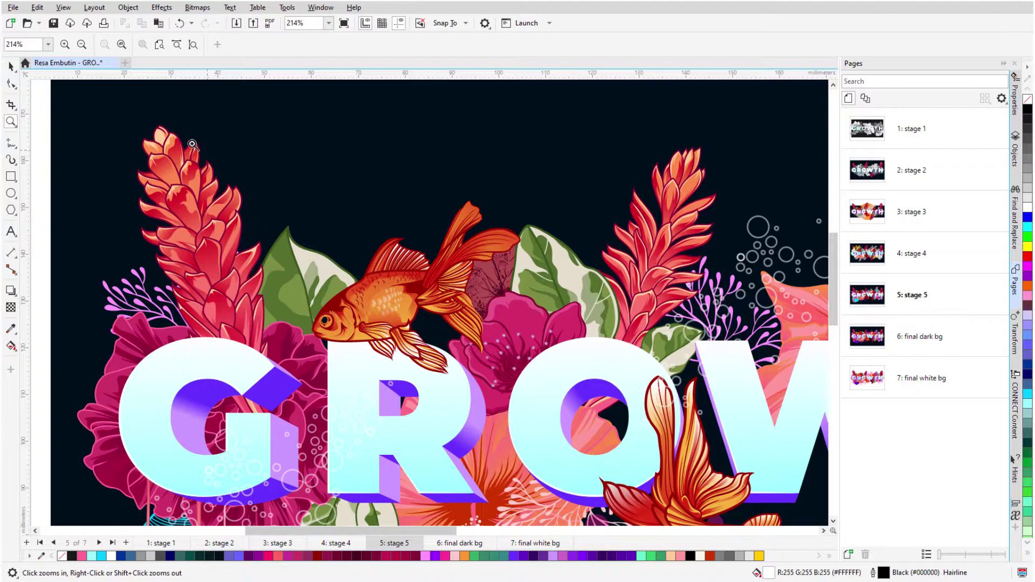
# - Pan from GROW toward the WTH letters and goldfish using the Pan tool and Alt+arrow keys
pyautogui.click(16, 129)
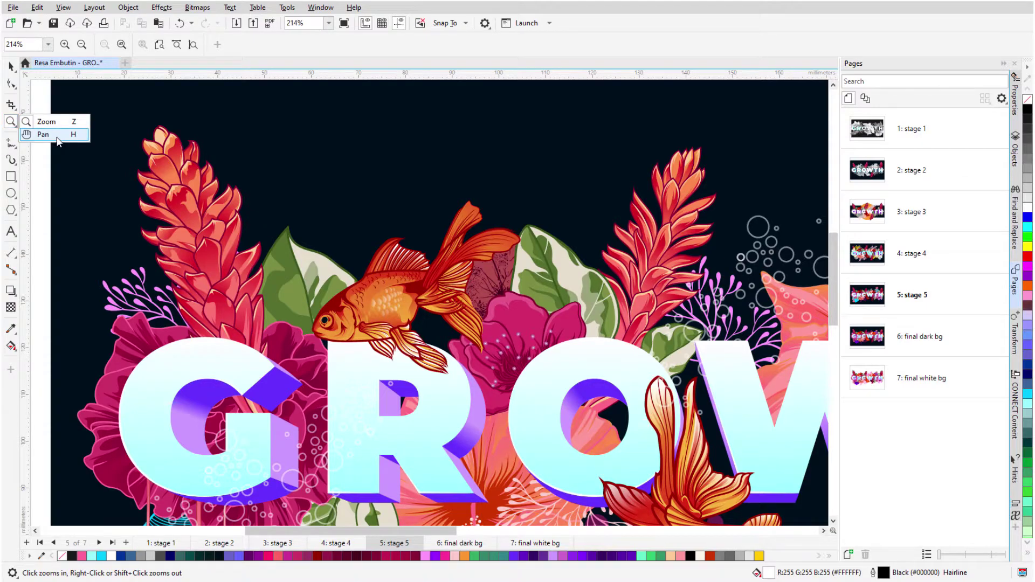
pyautogui.click(58, 135)
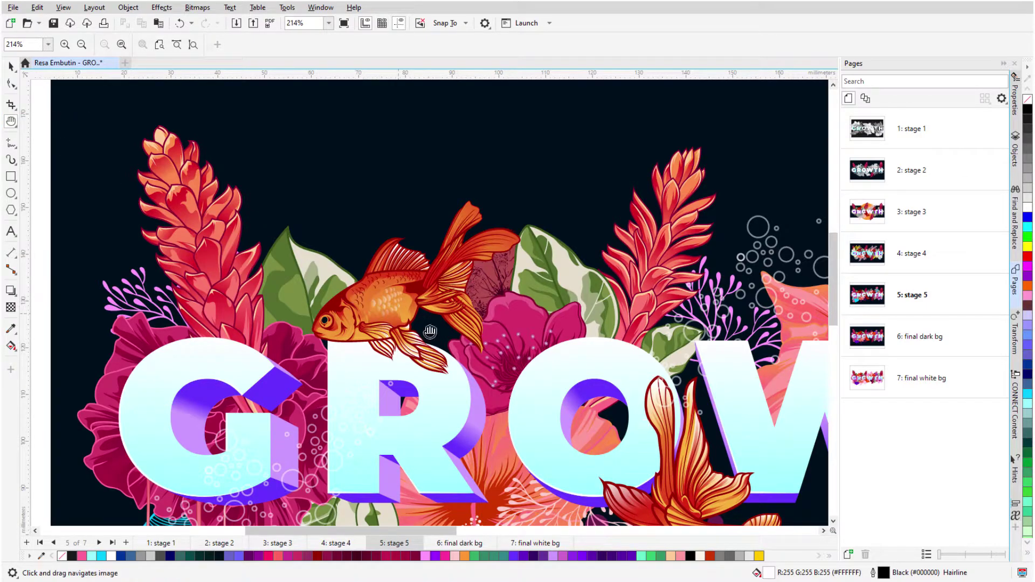
pyautogui.moveTo(625, 391); pyautogui.dragTo(317, 183)
pyautogui.moveTo(746, 264); pyautogui.dragTo(394, 290)
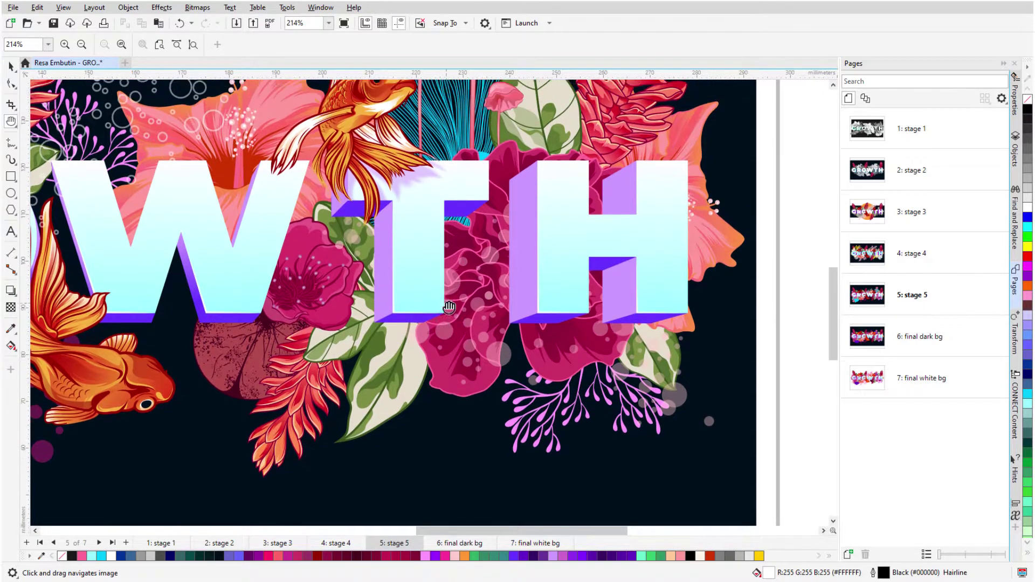
pyautogui.hotkey('alt', 'Up')
pyautogui.hotkey('alt', 'Up')
pyautogui.hotkey('alt', 'Up')
pyautogui.hotkey('alt', 'Right')
pyautogui.hotkey('alt', 'Right')
pyautogui.hotkey('alt', 'Left')
pyautogui.hotkey('alt', 'Left')
pyautogui.hotkey('alt', 'Left')
pyautogui.hotkey('alt', 'Left')
pyautogui.hotkey('alt', 'Left')
pyautogui.hotkey('alt', 'Left')
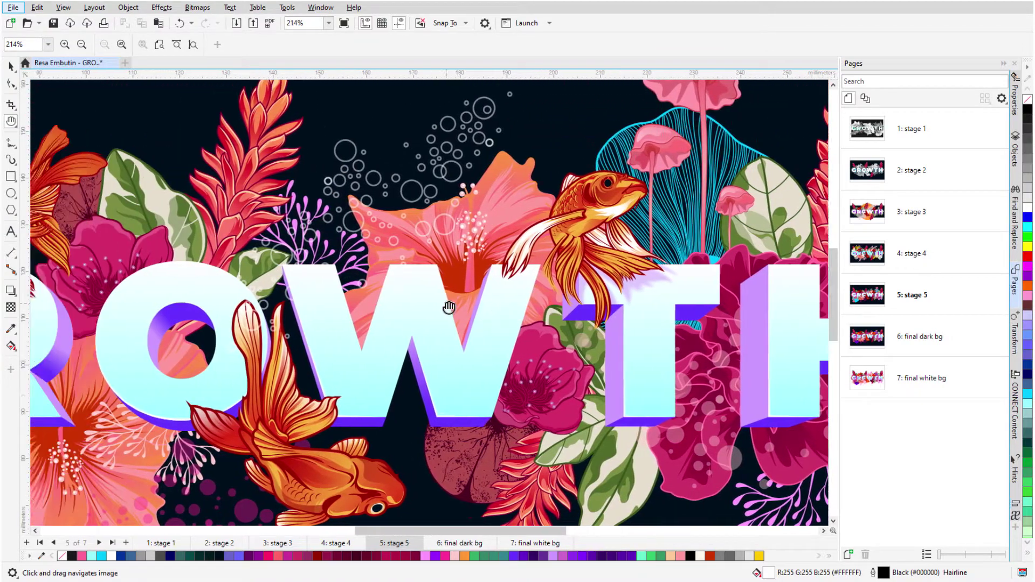
pyautogui.hotkey('alt', 'Right')
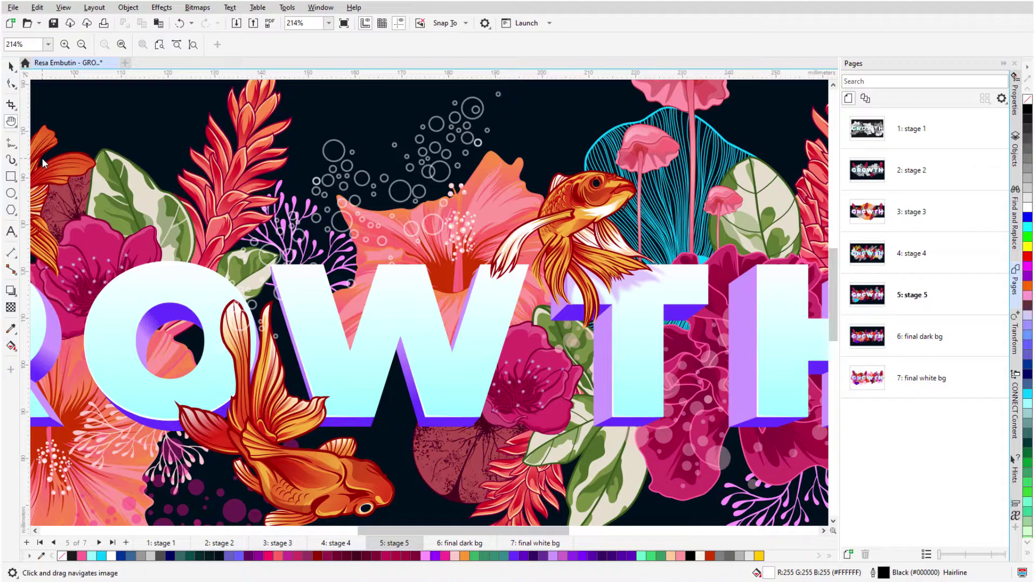
# - With the Rectangle tool active, pan down to the artwork's bottom edge and the blank area below
pyautogui.click(12, 178)
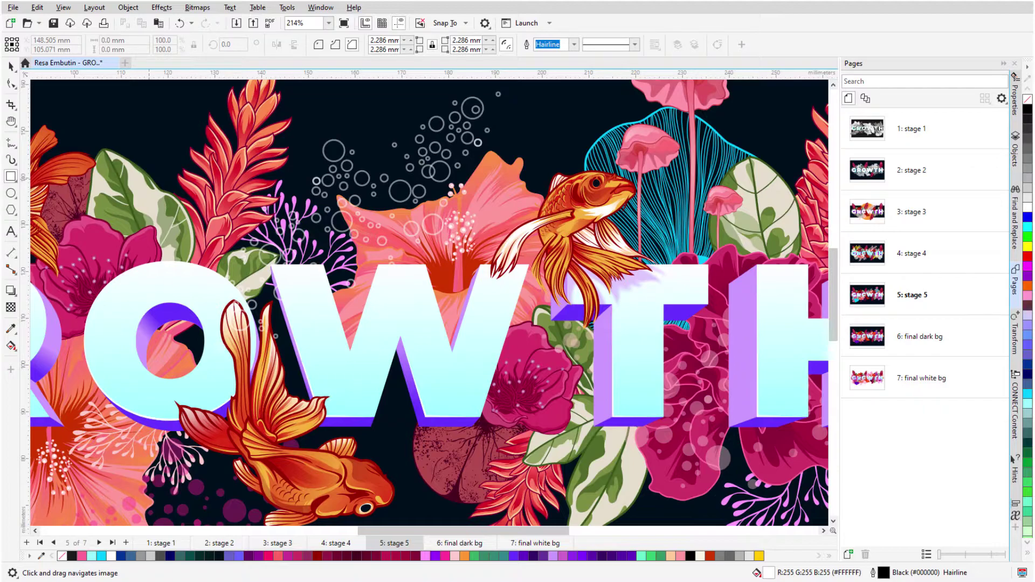
pyautogui.moveTo(151, 182); pyautogui.dragTo(33, 90)
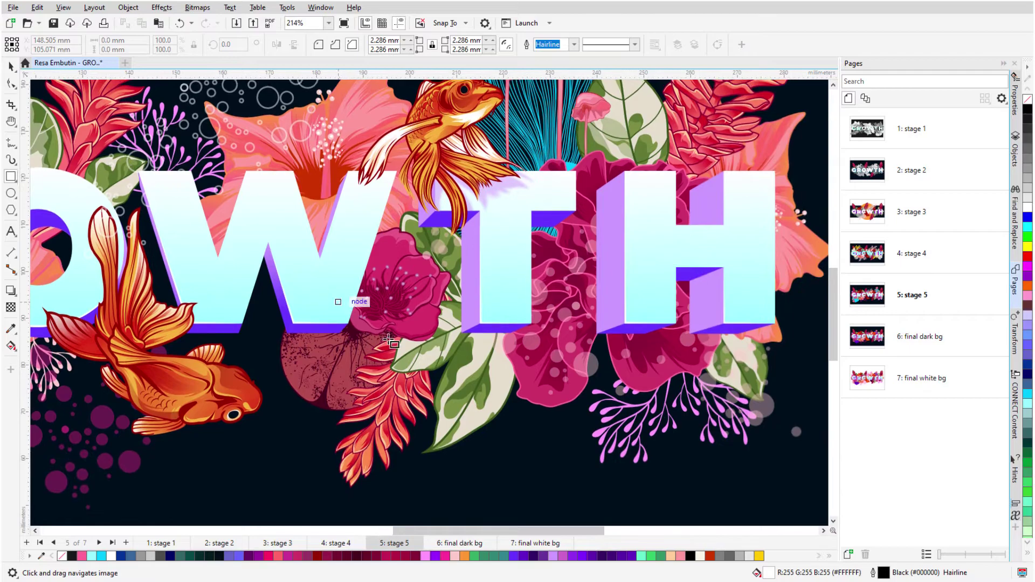
pyautogui.moveTo(509, 396); pyautogui.dragTo(347, 150)
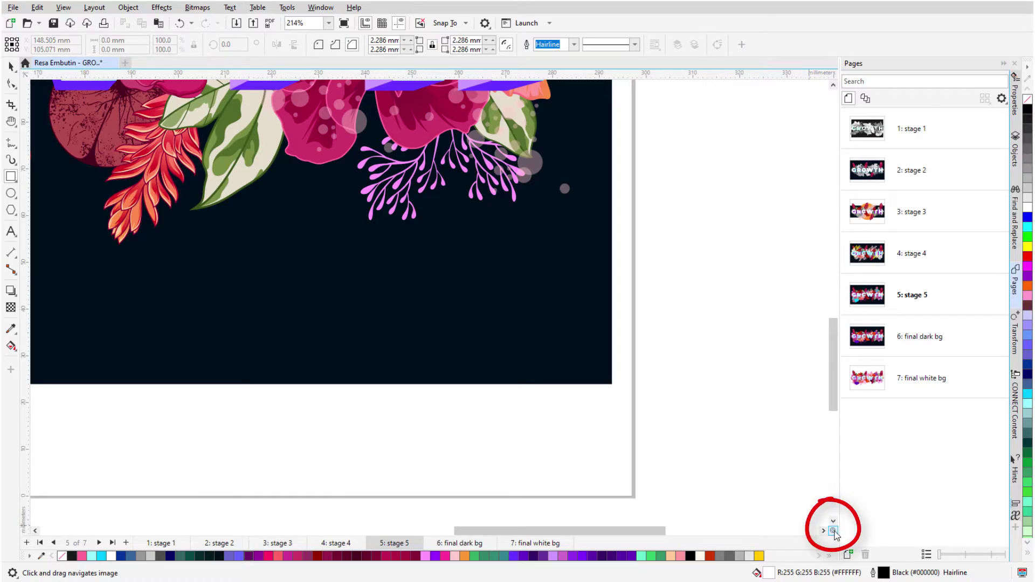
# - Drag the Navigator's view box onto the GROW letters at the top left
pyautogui.moveTo(834, 533); pyautogui.dragTo(837, 535)
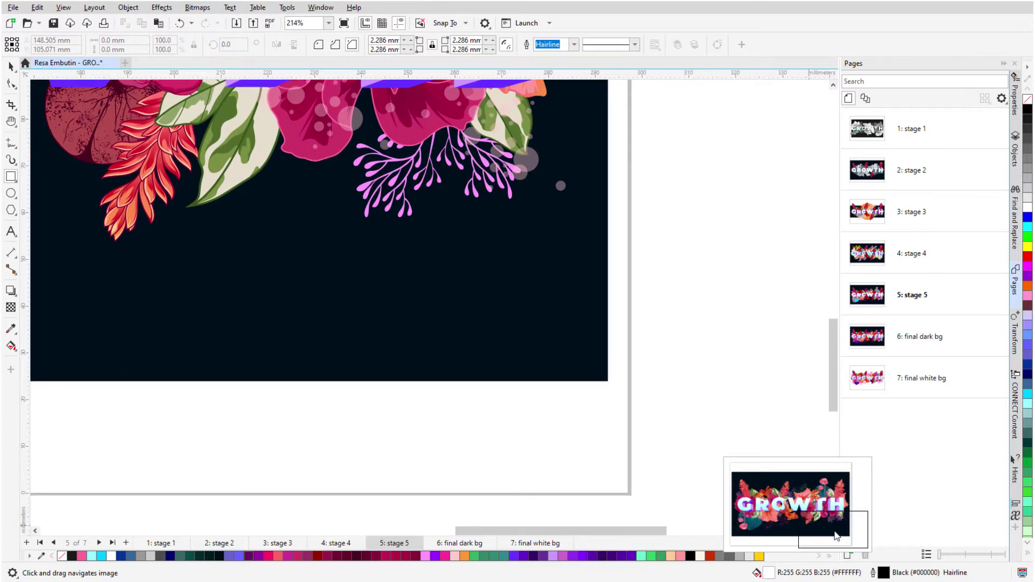
pyautogui.moveTo(836, 535); pyautogui.dragTo(774, 502)
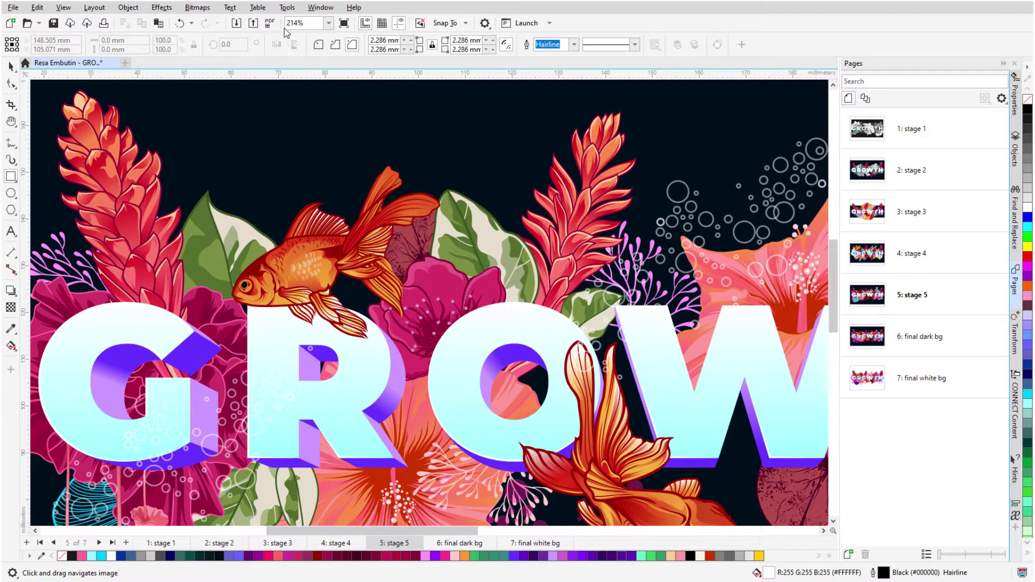
# - Open Tools > Options at the Zoom/Pan page, where both tools' secondary action is Zoom out
pyautogui.click(287, 7)
pyautogui.moveTo(331, 24)
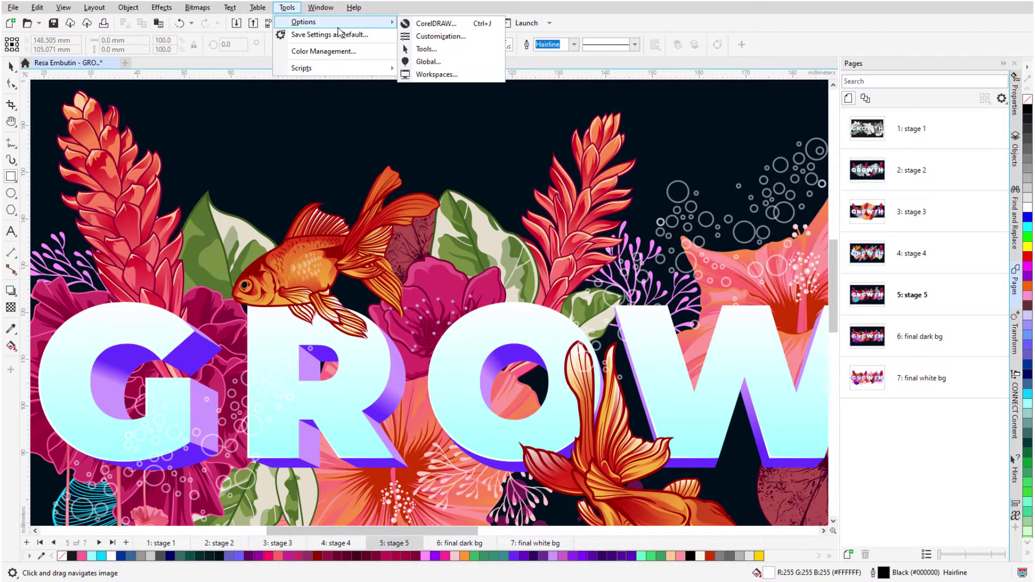
pyautogui.click(456, 49)
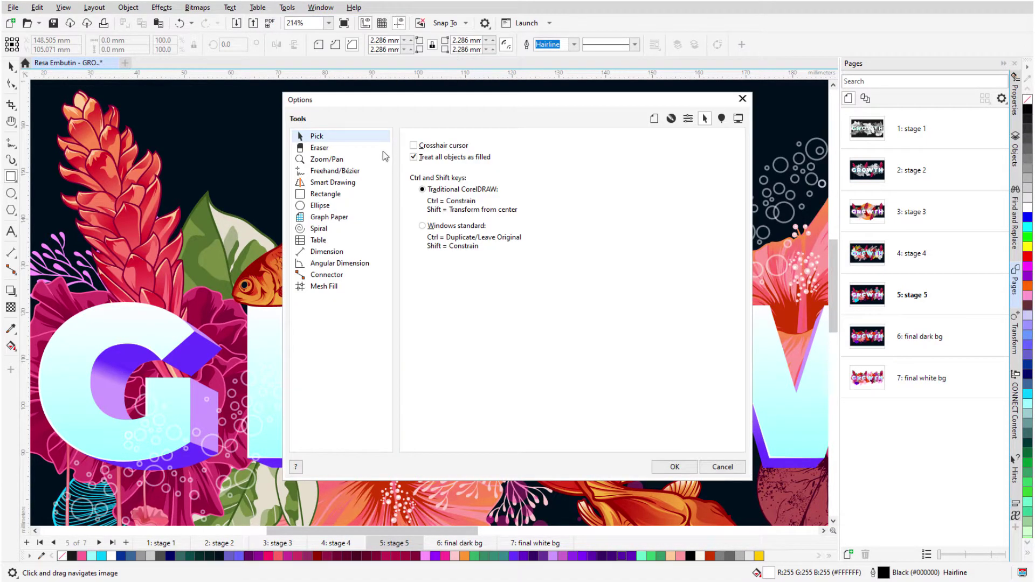
pyautogui.click(364, 161)
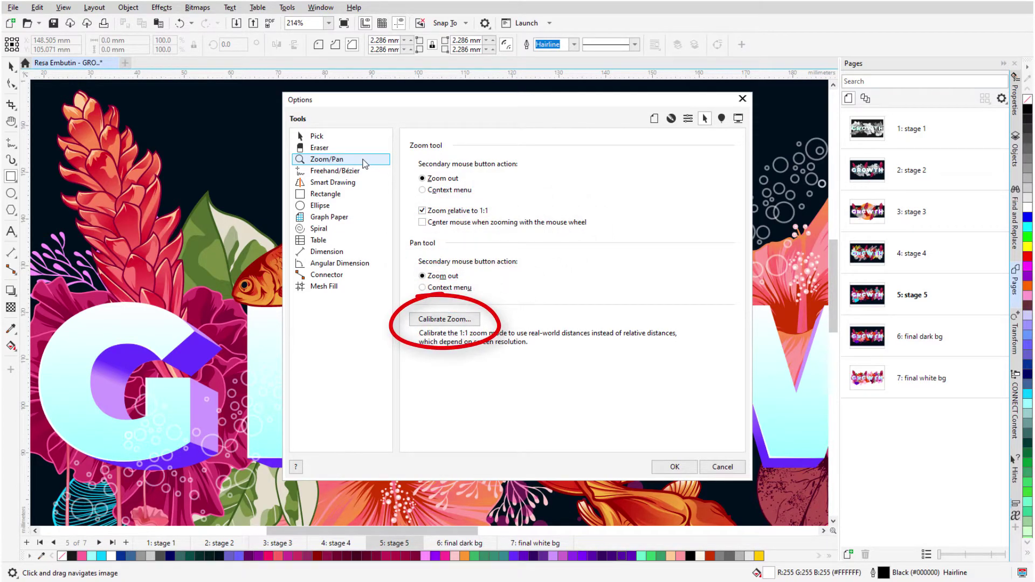
# - Close Options and show the Views docker from Window > Dockers
pyautogui.click(743, 100)
pyautogui.click(320, 7)
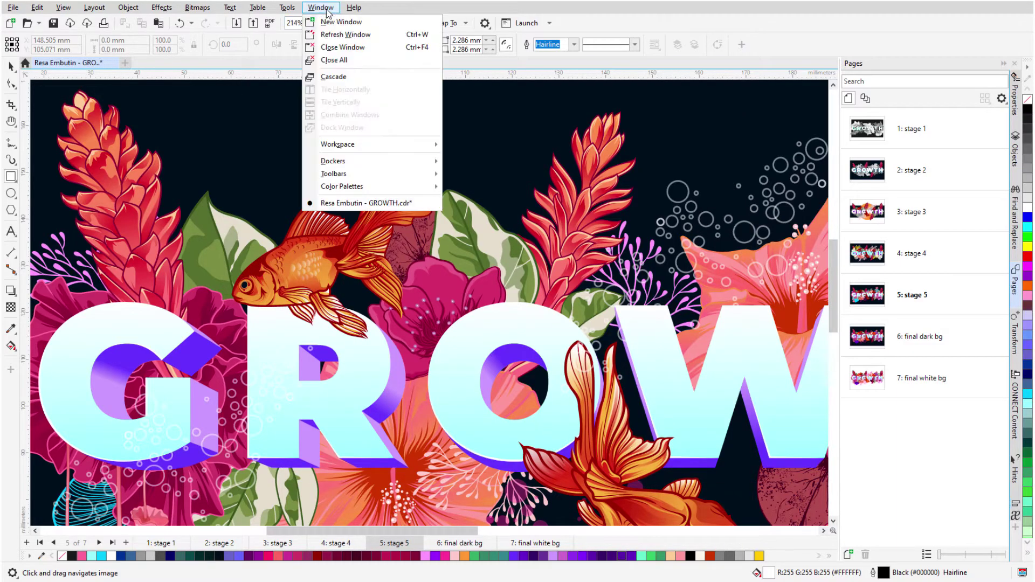
pyautogui.moveTo(408, 160)
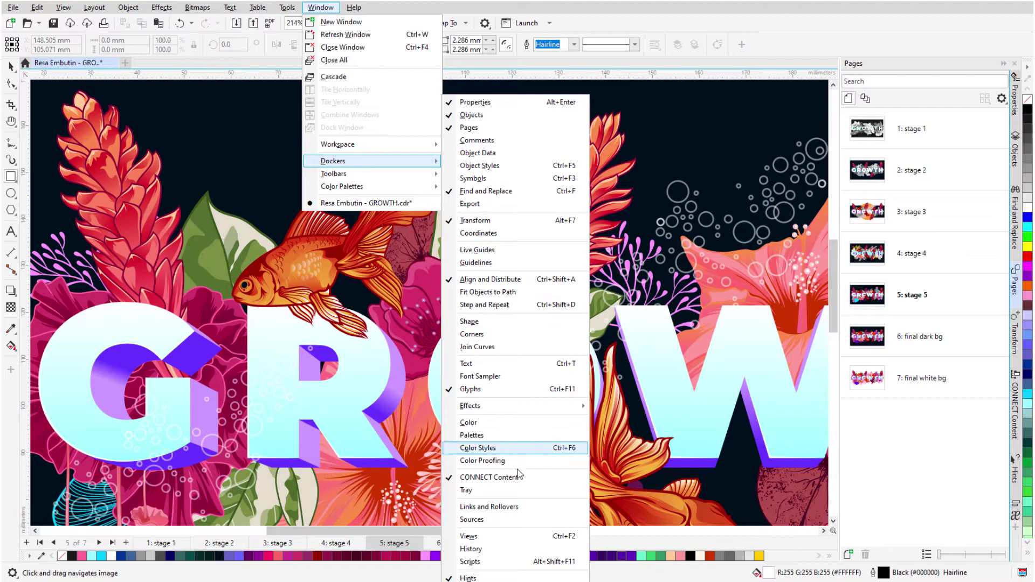
pyautogui.click(522, 536)
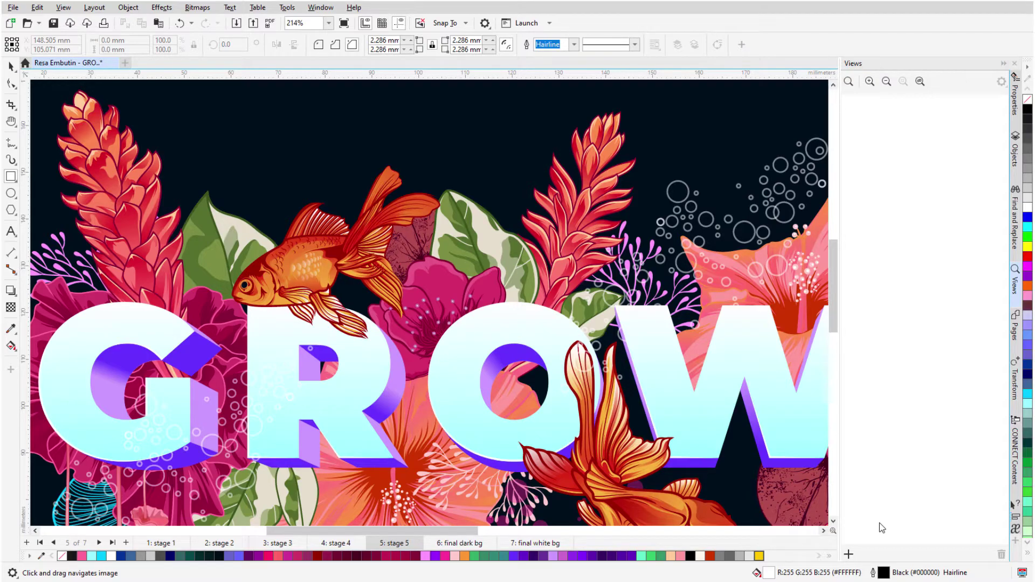
# - Save the 214% goldfish close-up as a view named 'top left goldfish' and restore it
pyautogui.click(849, 556)
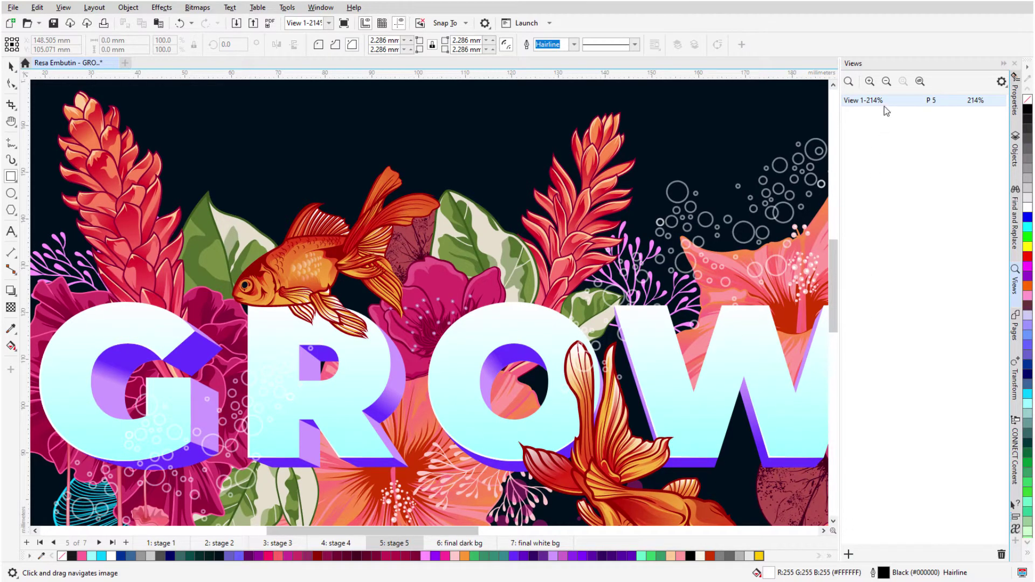
pyautogui.doubleClick(885, 102)
pyautogui.write('top left goldfish')
pyautogui.scroll(-3, 277, 201)
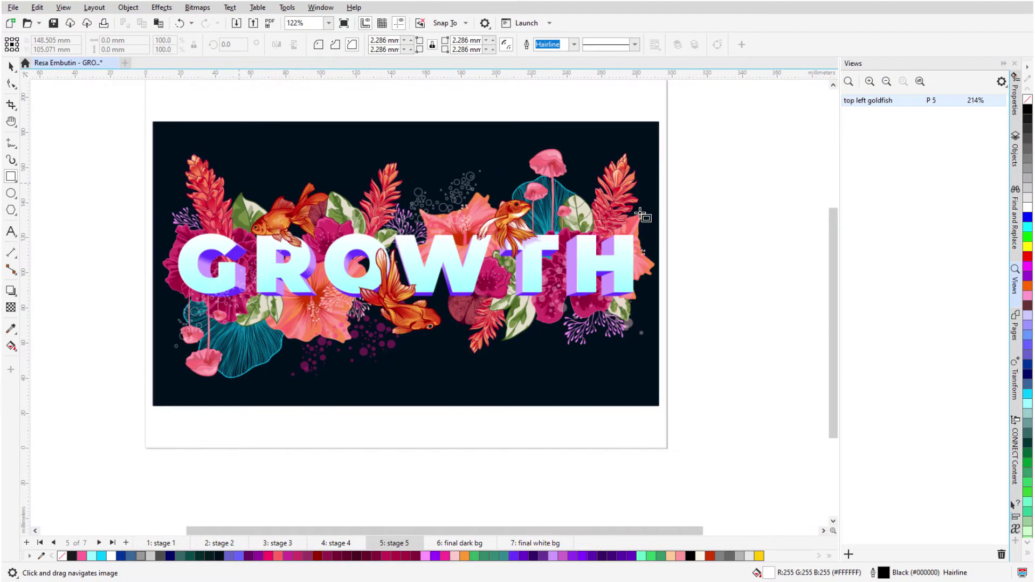
pyautogui.click(898, 105)
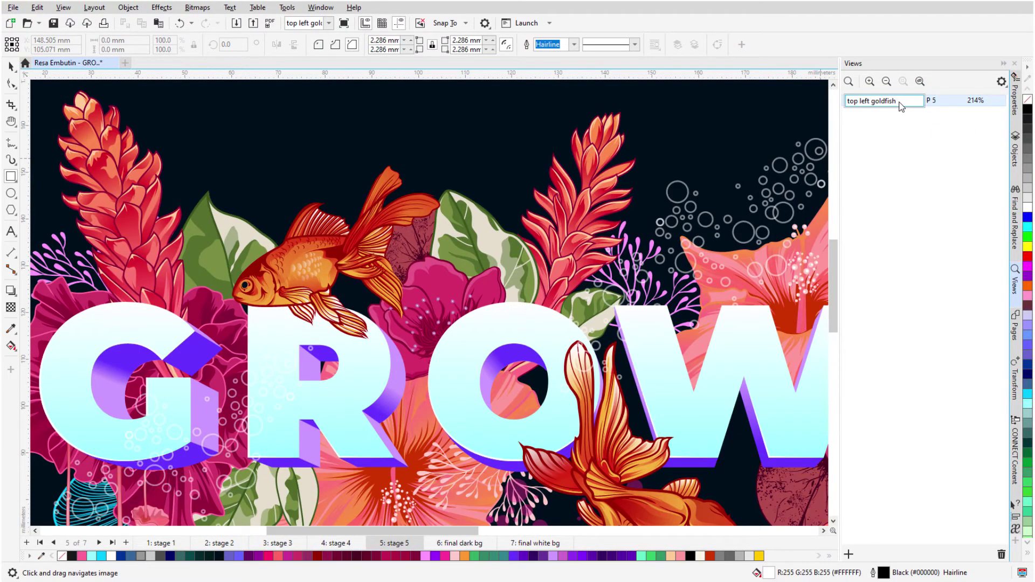
pyautogui.click(161, 546)
pyautogui.click(161, 545)
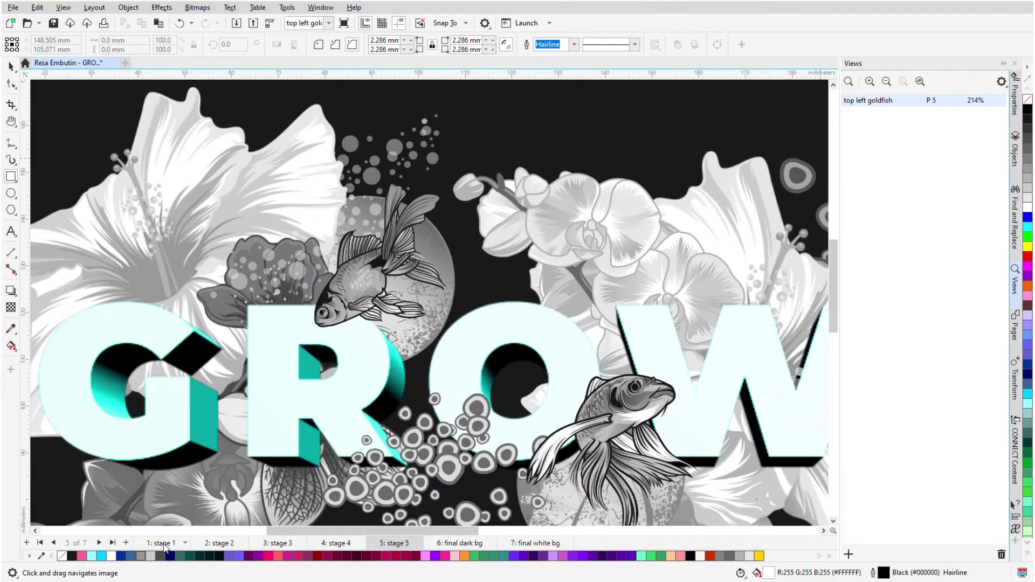
pyautogui.press('F3')
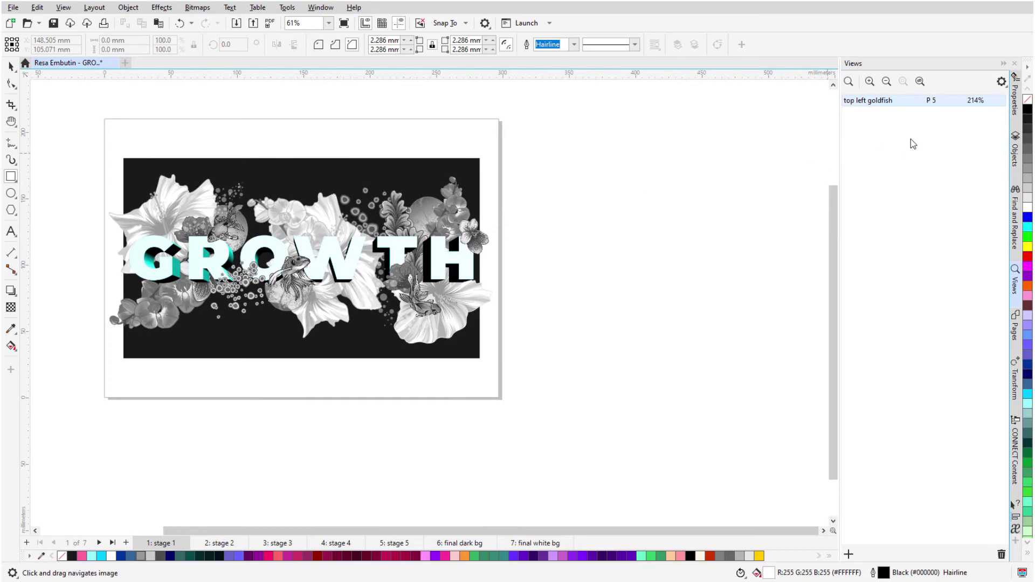
pyautogui.click(905, 102)
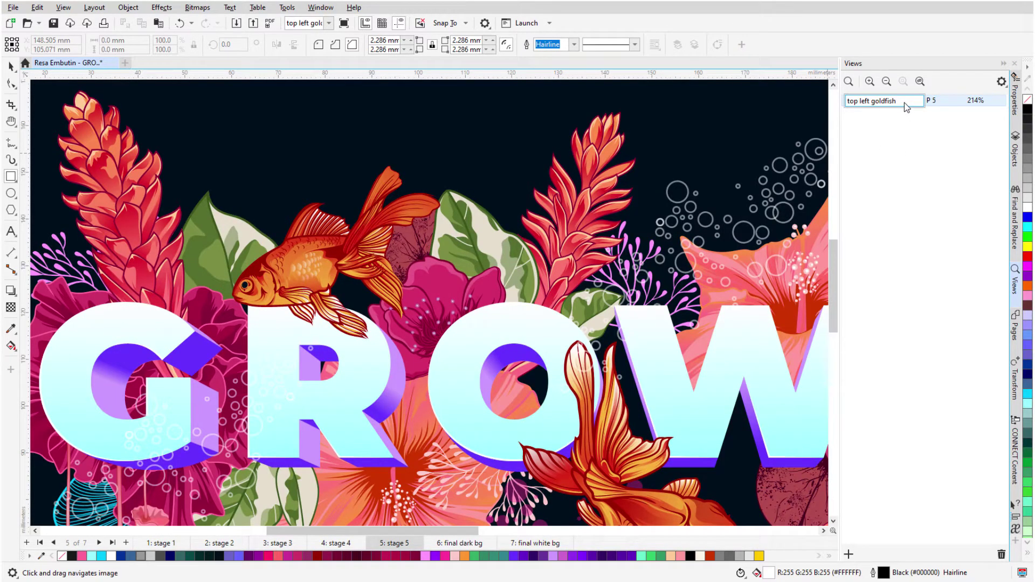
pyautogui.click(911, 120)
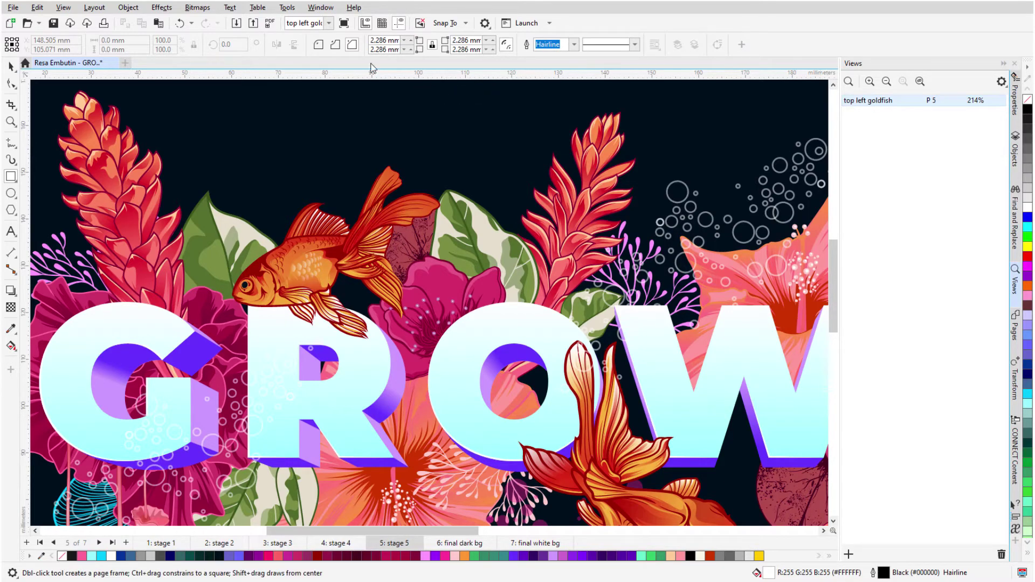
pyautogui.click(329, 23)
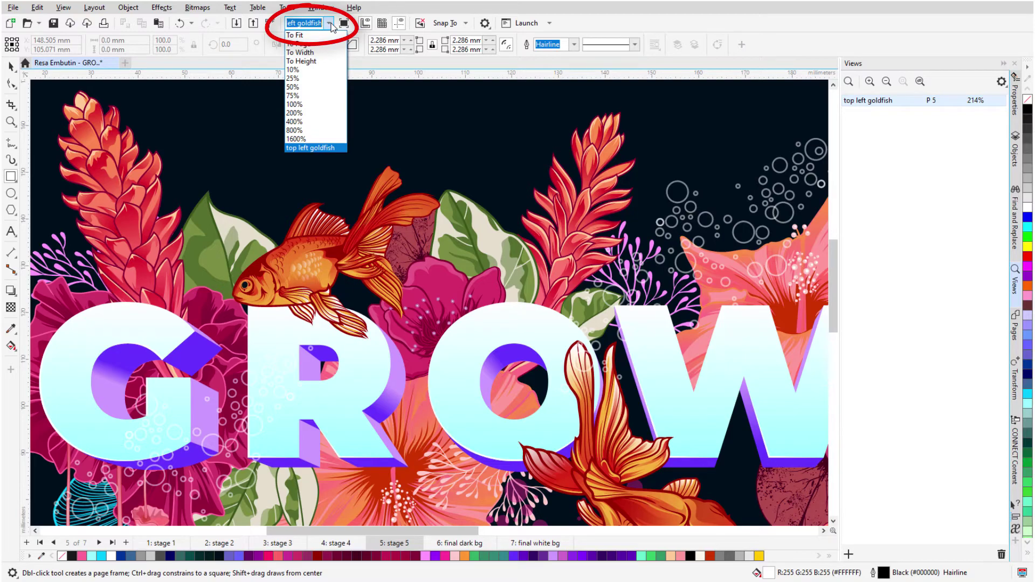
pyautogui.click(330, 23)
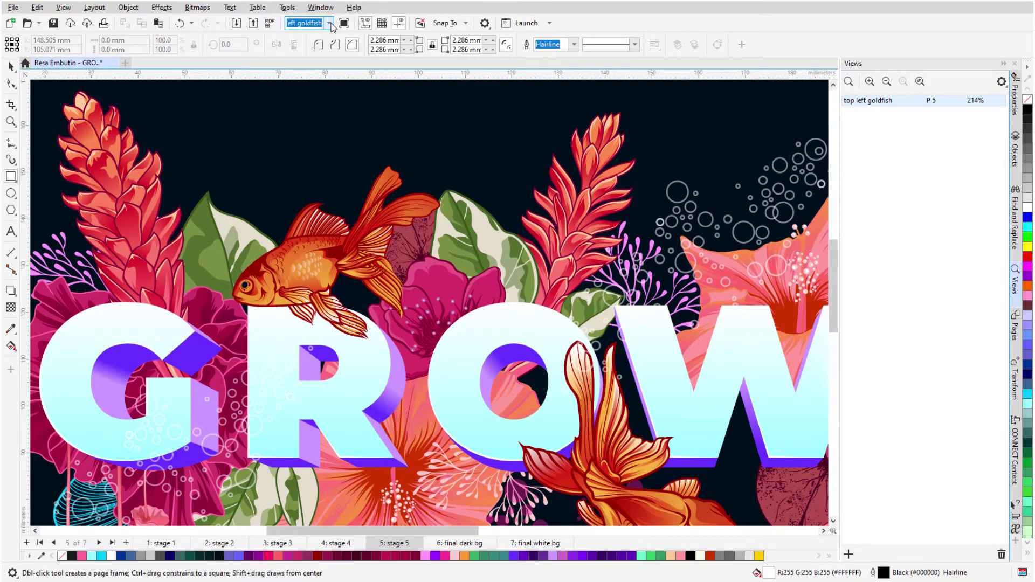
pyautogui.click(16, 125)
pyautogui.click(47, 121)
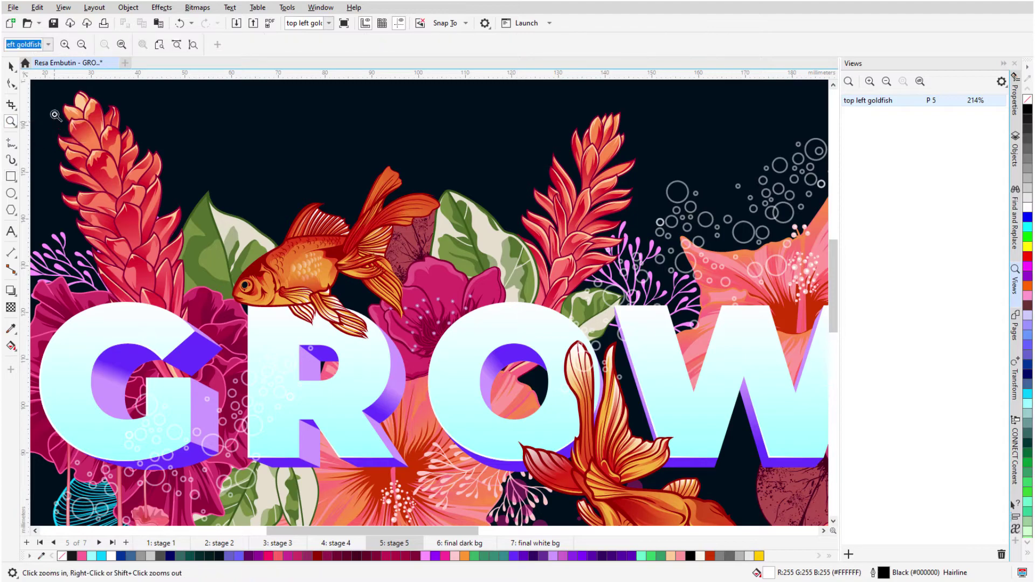
pyautogui.click(48, 46)
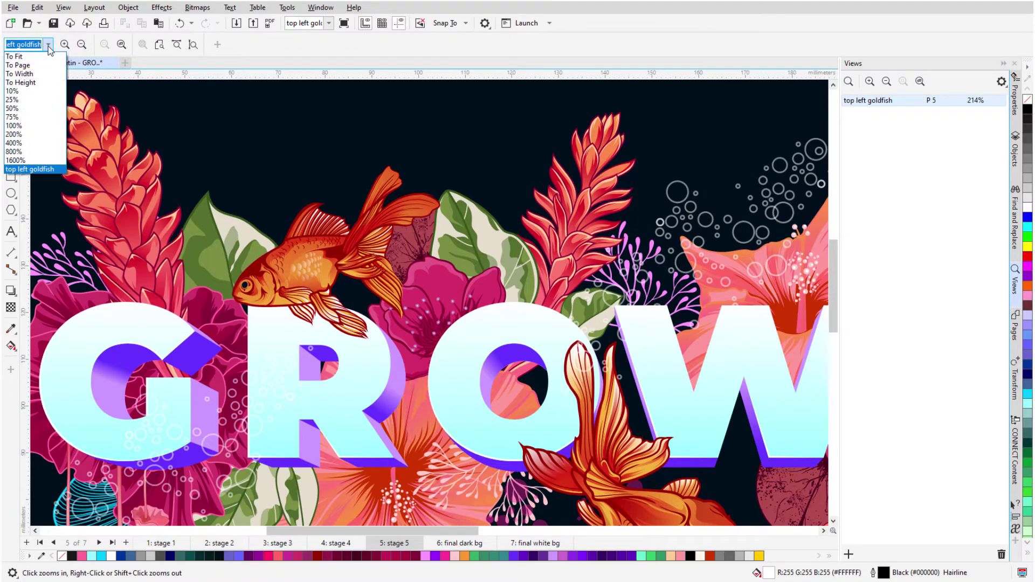
pyautogui.click(48, 45)
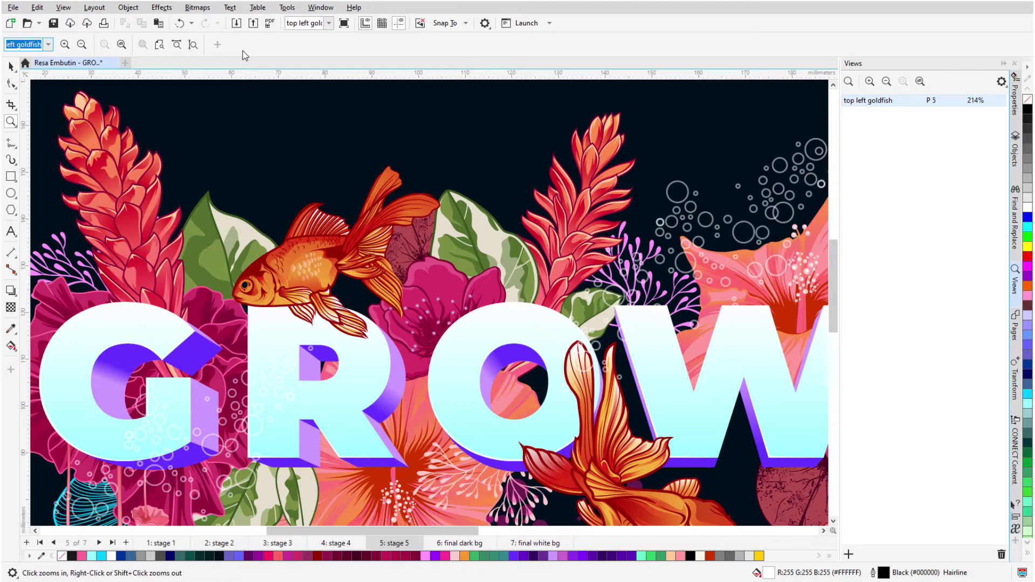